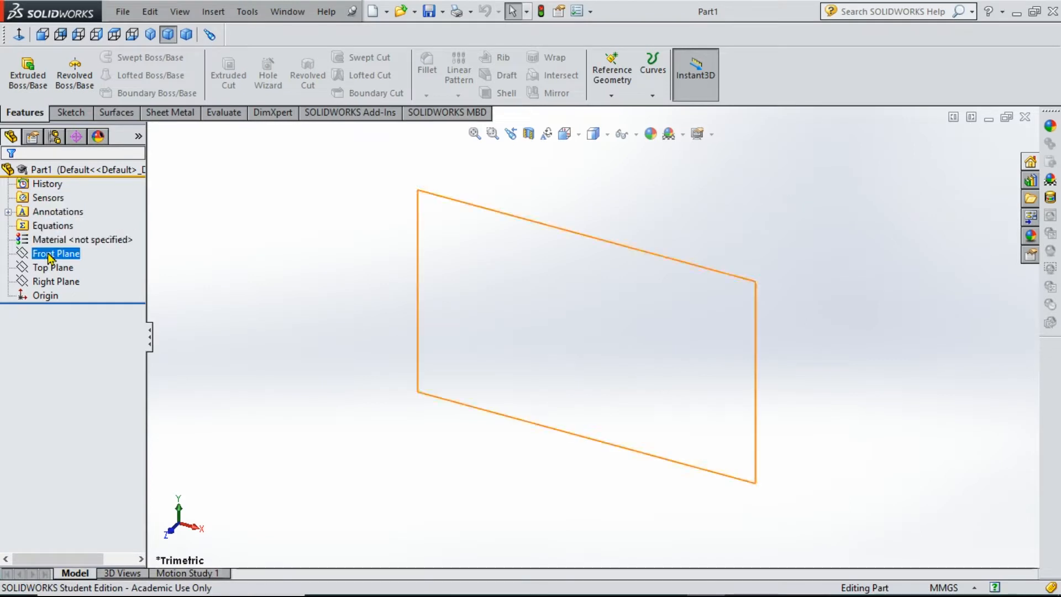
On the Front Plane, sketch a base line level with the origin, an outer edge about 12 mm high, and the stepped flange and shoulder lines
left_click(58, 251)
left_click(59, 230)
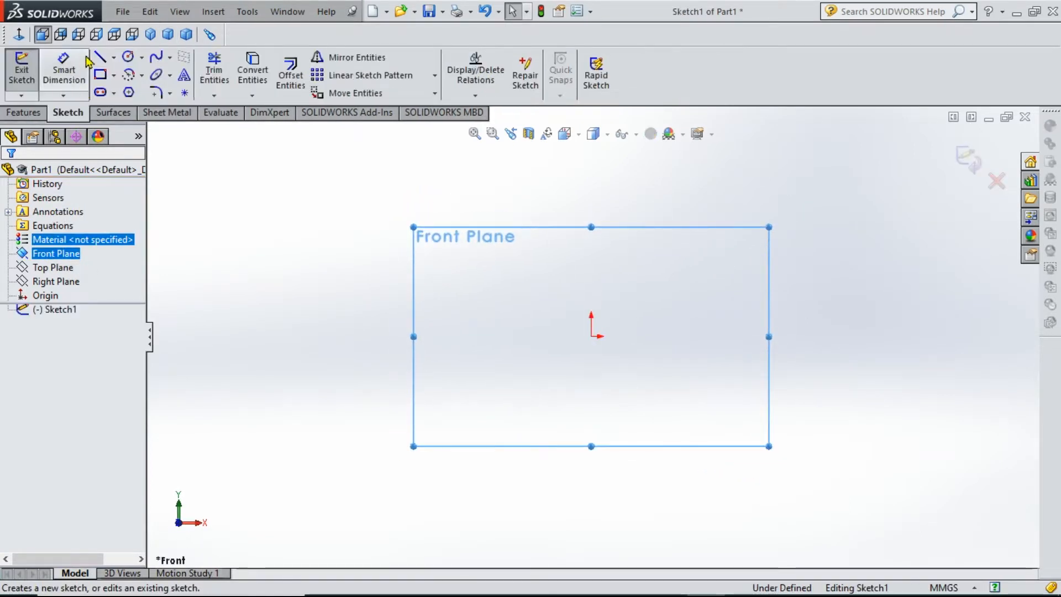
left_click(100, 57)
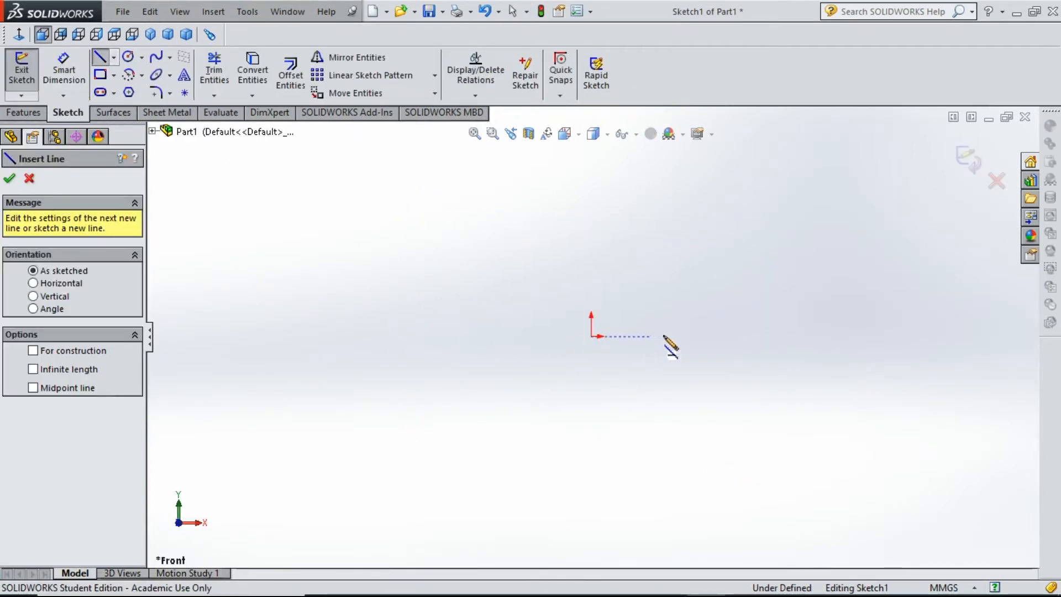
left_click(651, 335)
left_click(754, 336)
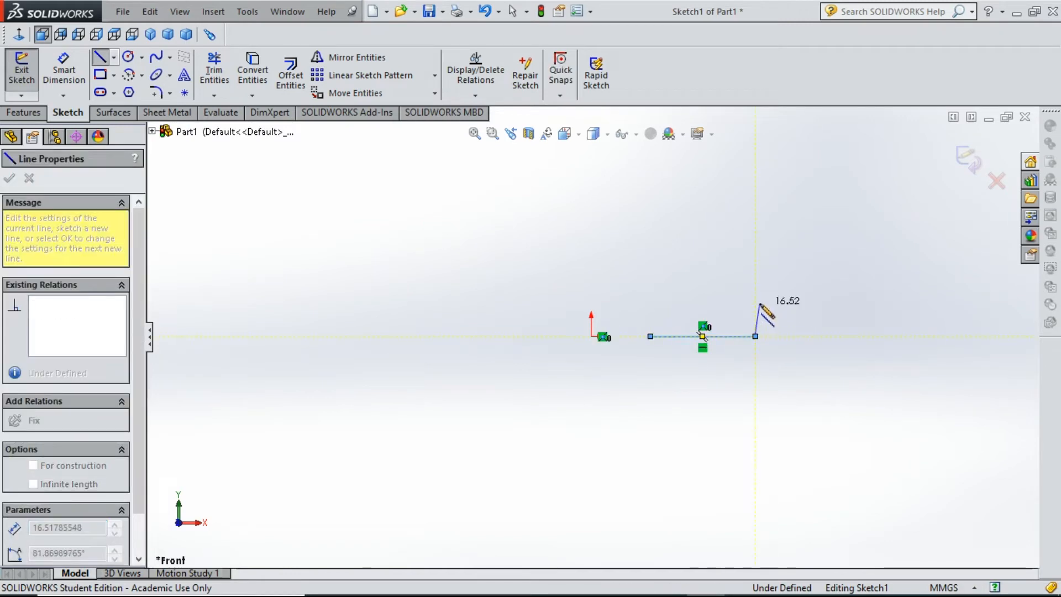
left_click(755, 313)
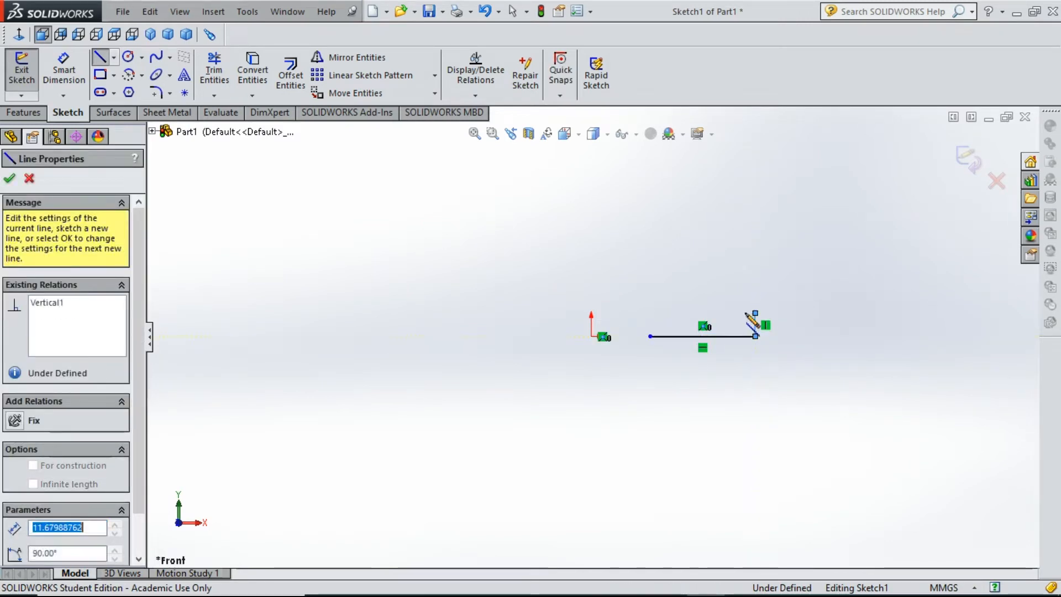
left_click(697, 312)
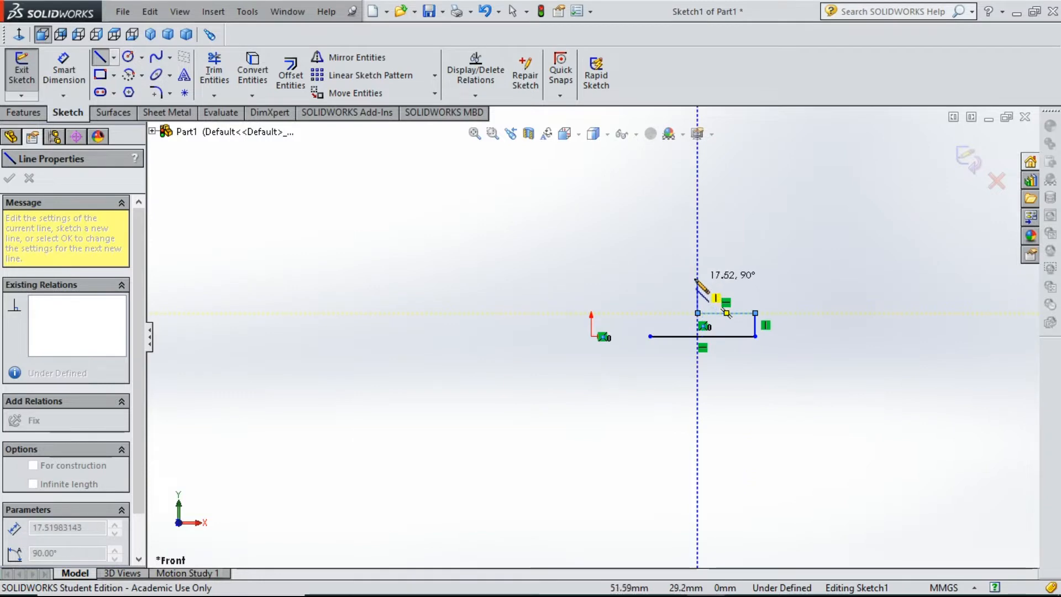
left_click(697, 293)
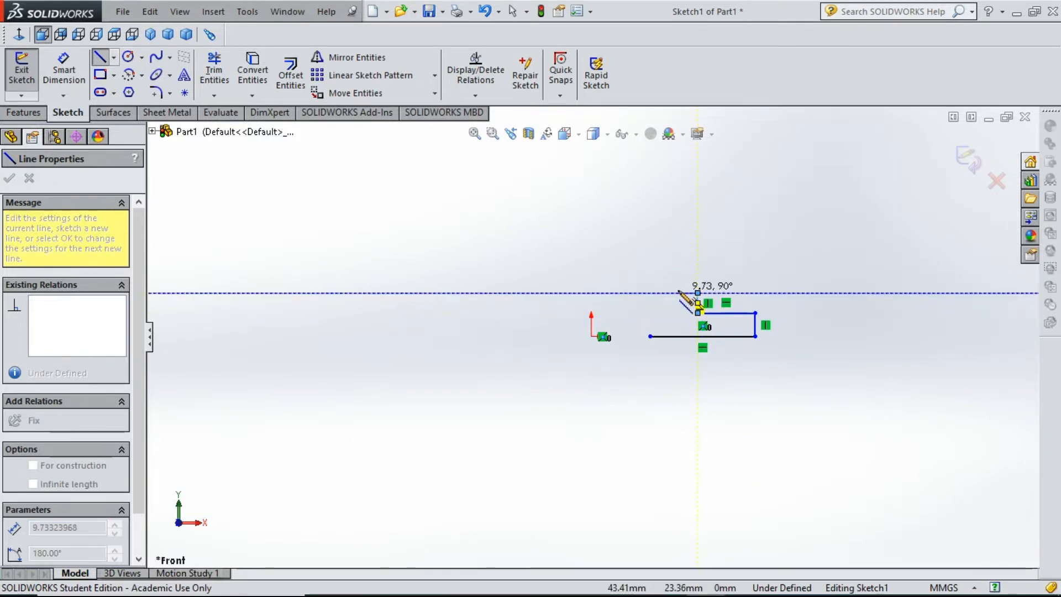
left_click(675, 293)
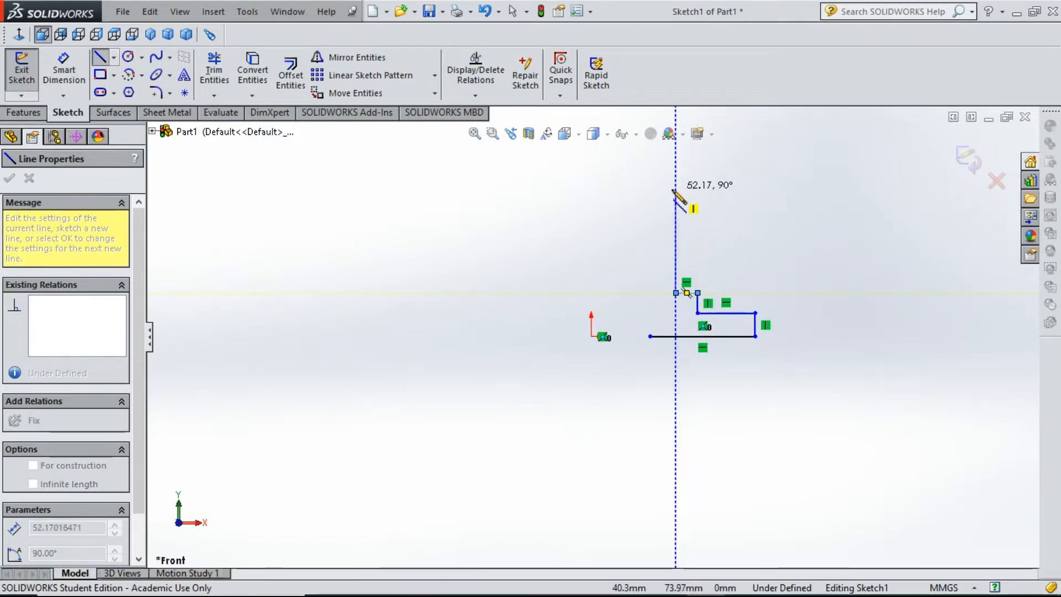
Continue the outline with a tall, thin tube wall and an inner bore step that ends on the base line
left_click(676, 240)
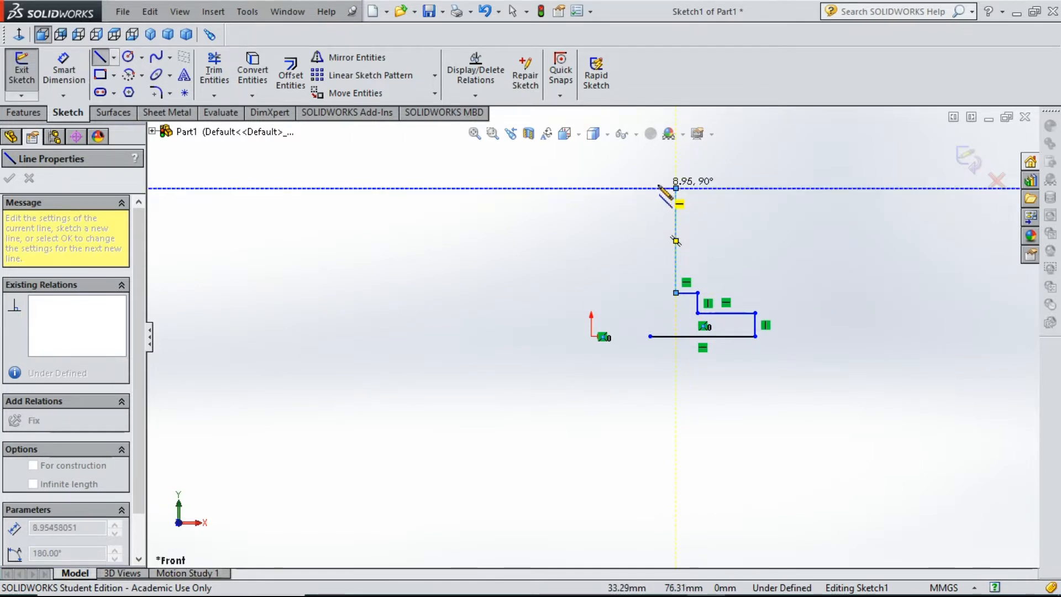
left_click(658, 187)
left_click(658, 187)
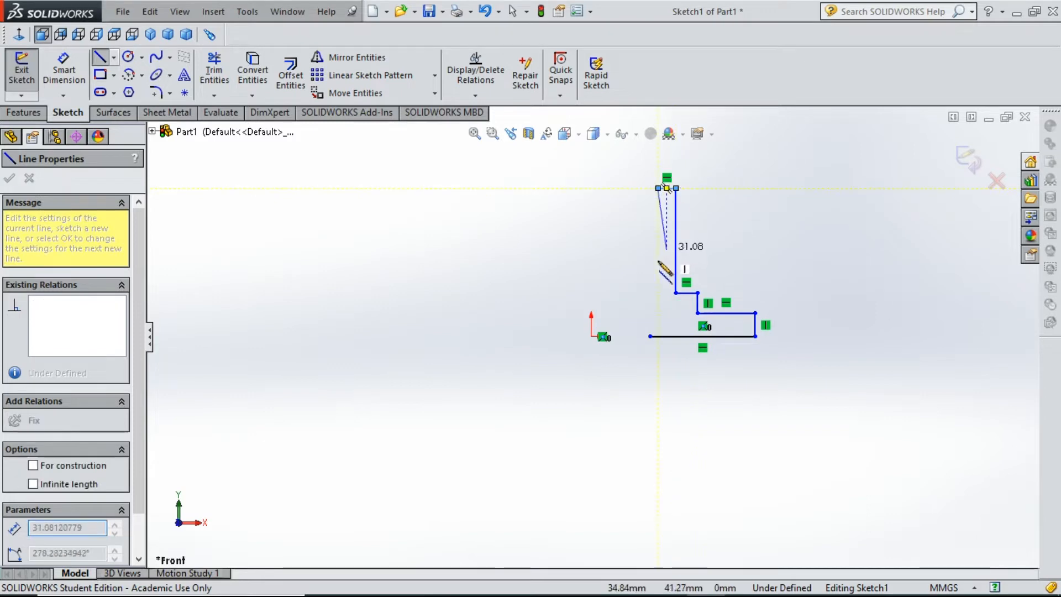
left_click(658, 313)
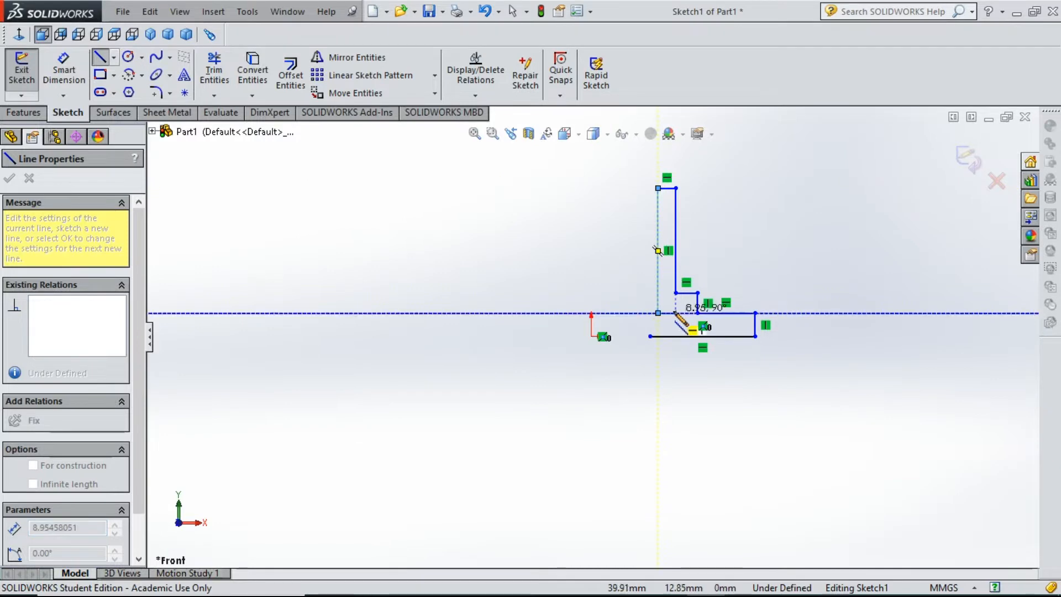
left_click(676, 313)
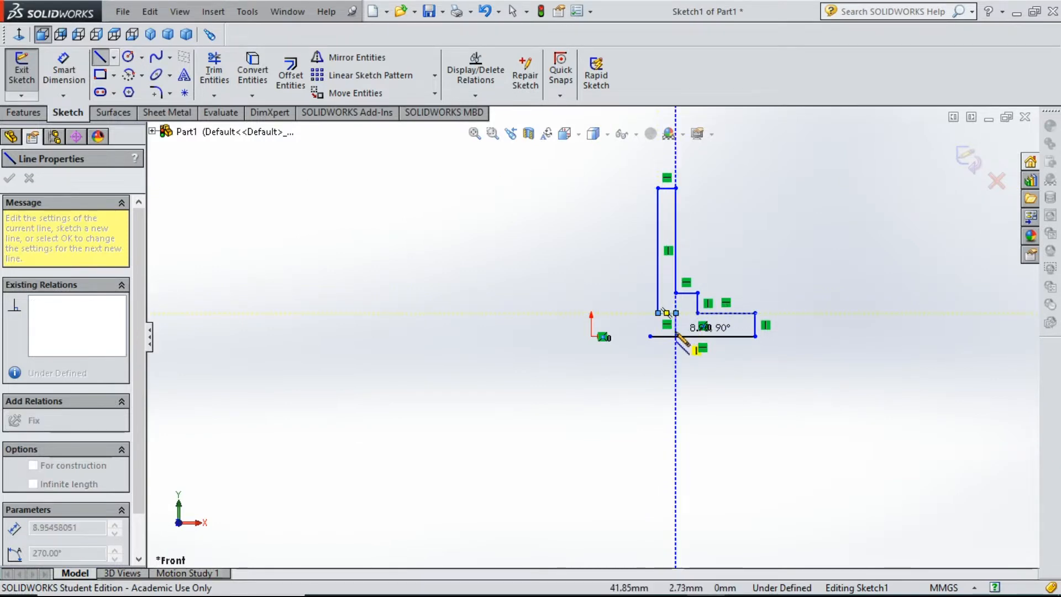
left_click(675, 336)
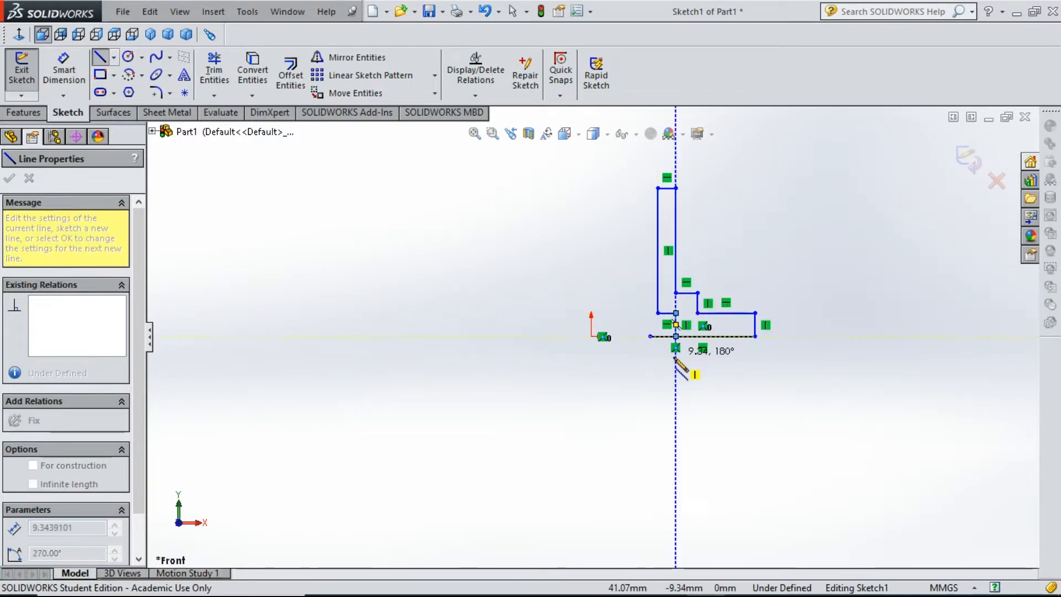
key("Escape")
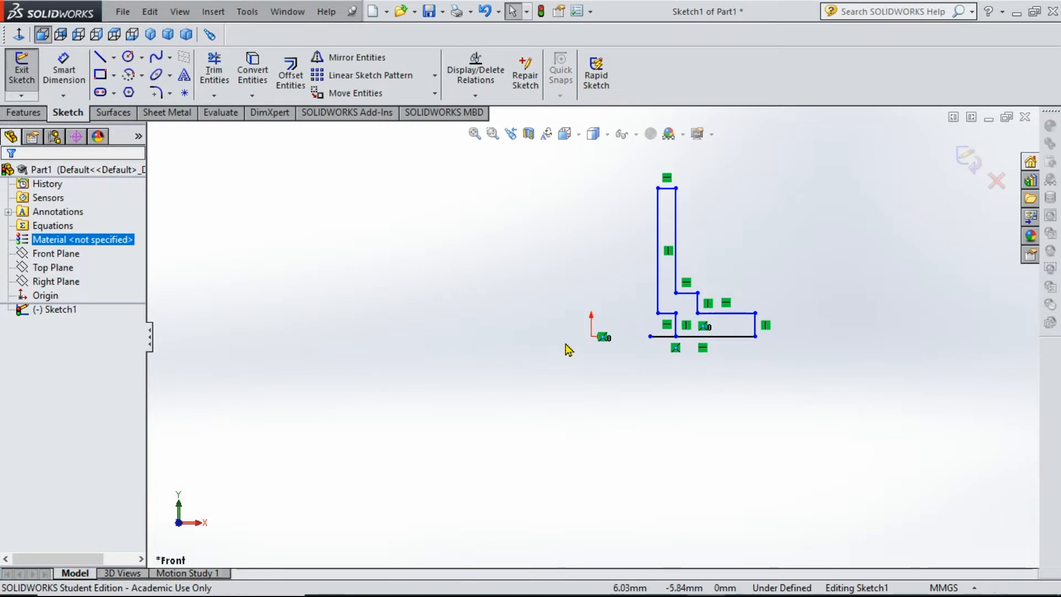
Trim the excess piece of the base line that sticks out toward the origin with Trim to closest
left_click(208, 84)
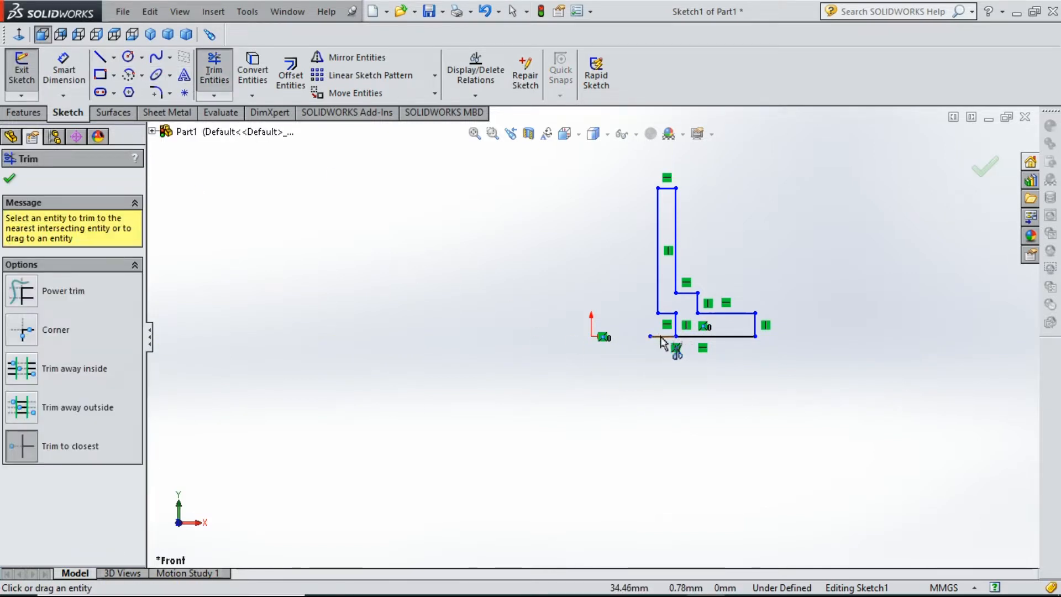
left_click(661, 338)
key("Escape")
Dimension the flange's outer vertical edge from the origin as 108/2, giving 54 mm
left_click(69, 82)
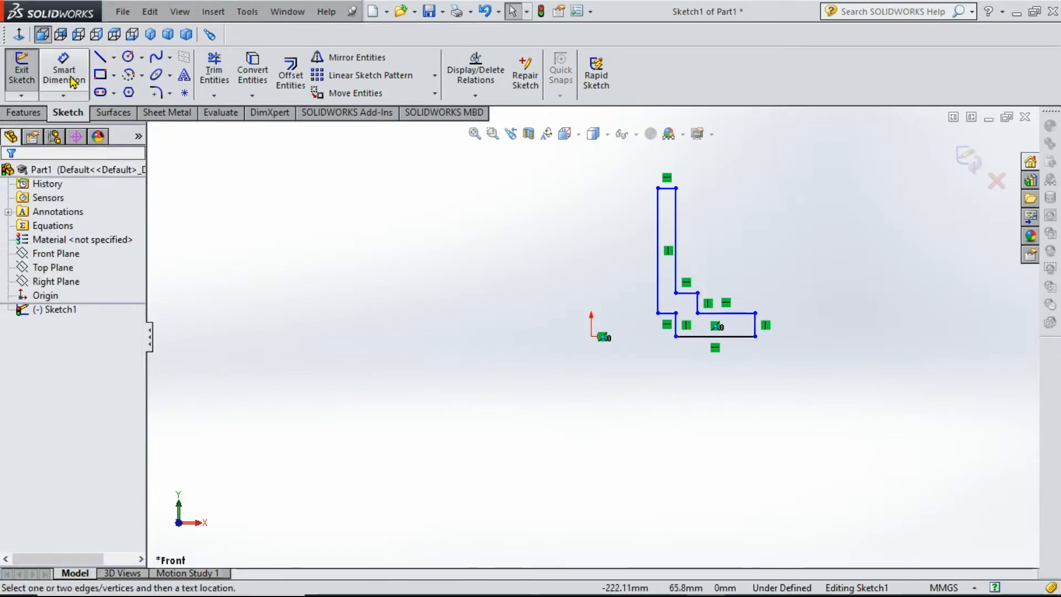
left_click(752, 329)
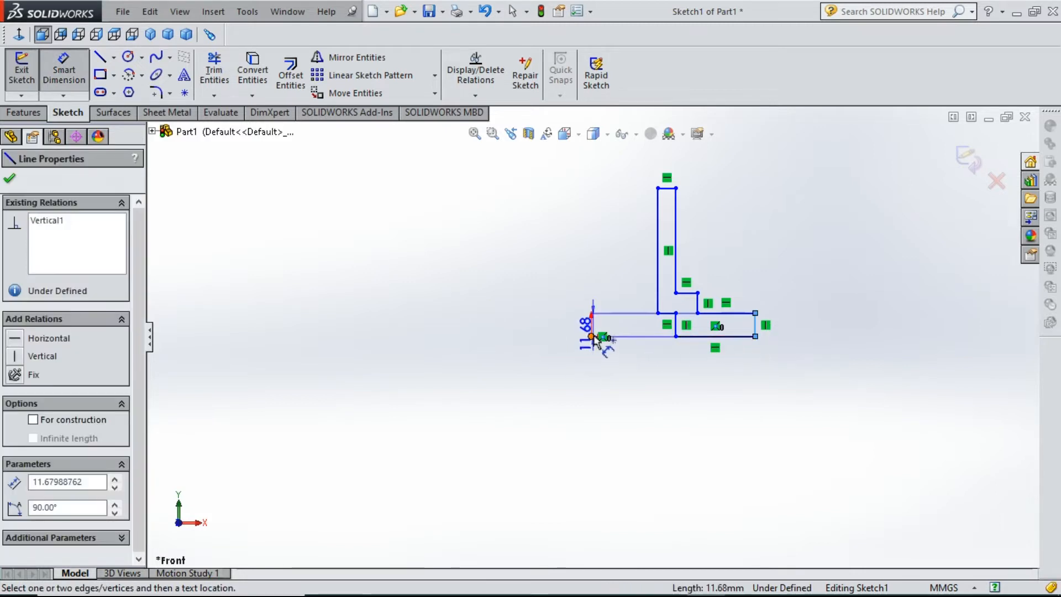
left_click(592, 336)
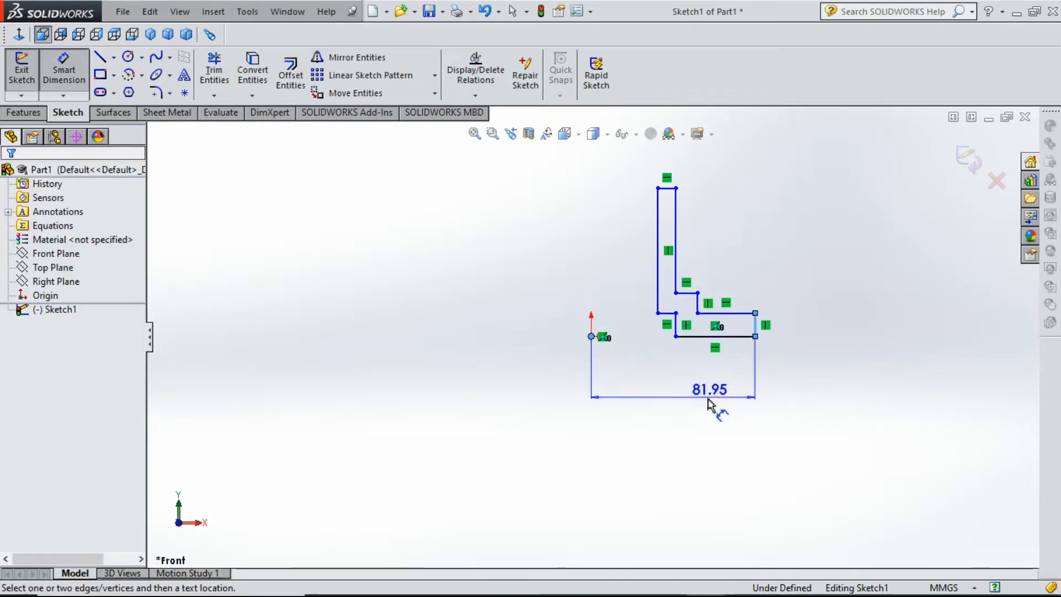
left_click(691, 407)
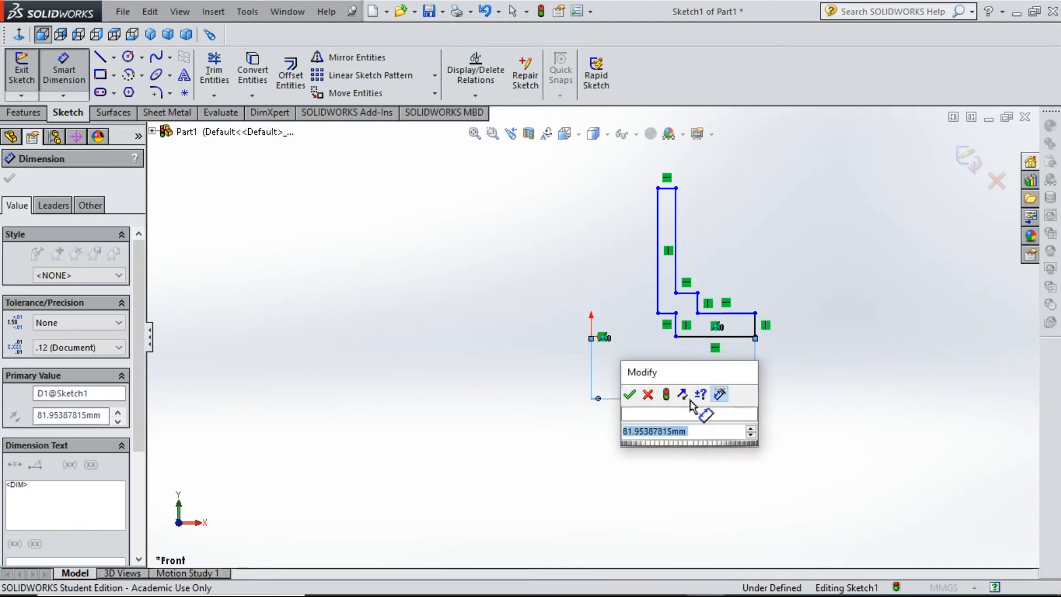
type("108/2")
key("Return")
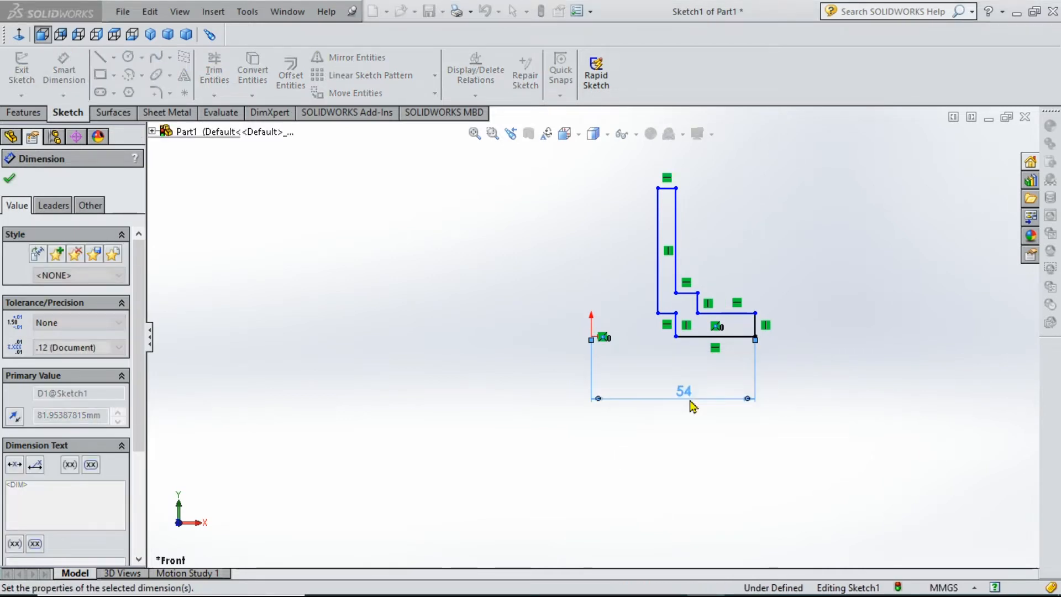
Consult the reference drawing revolve.PNG in the photo viewer and dimension the counterbore edge 18 mm from the origin
left_click(668, 587)
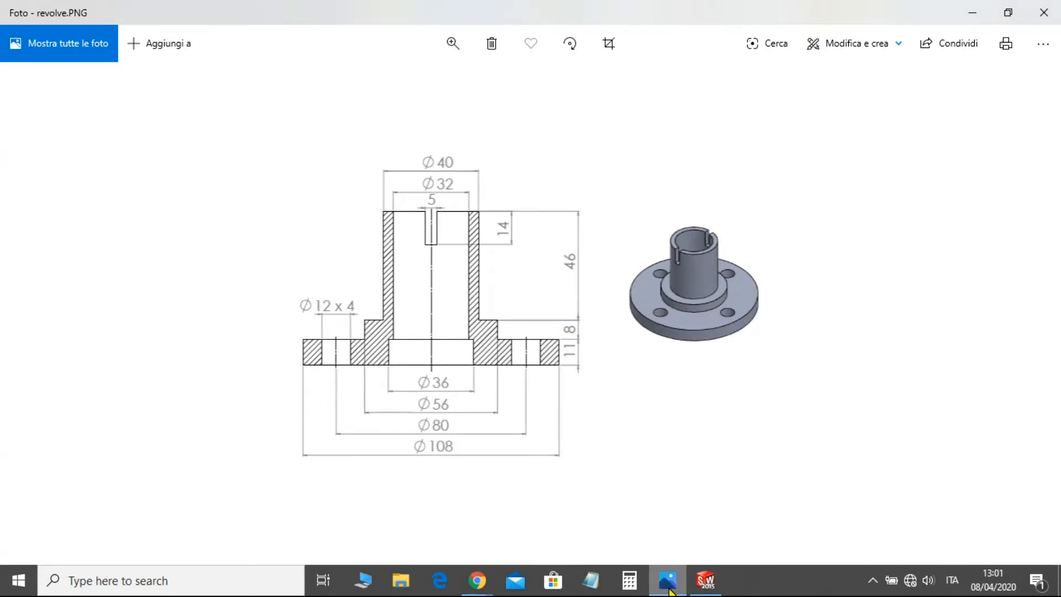
left_click(668, 588)
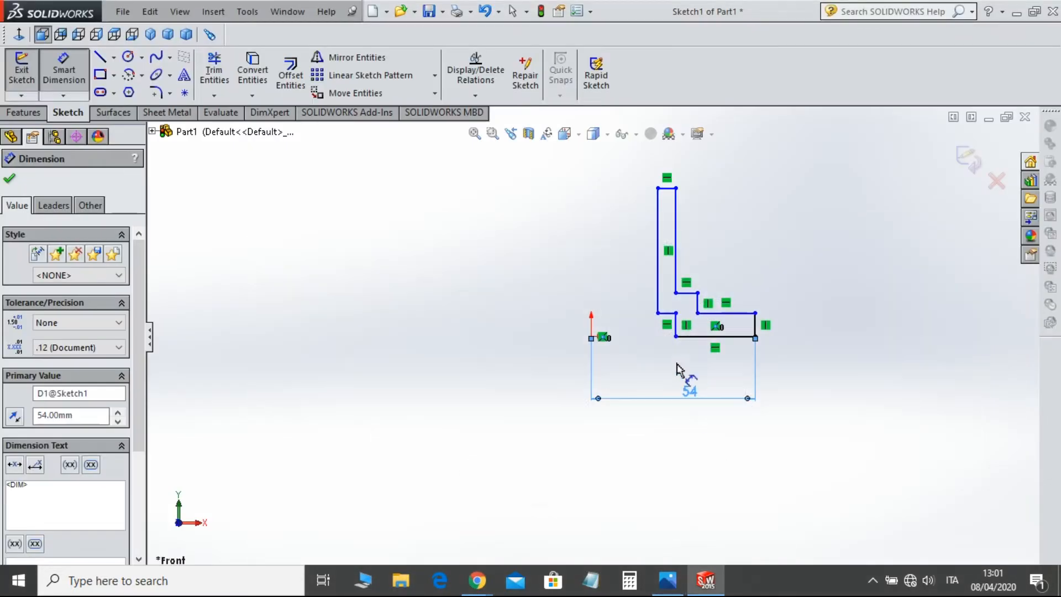
left_click(676, 329)
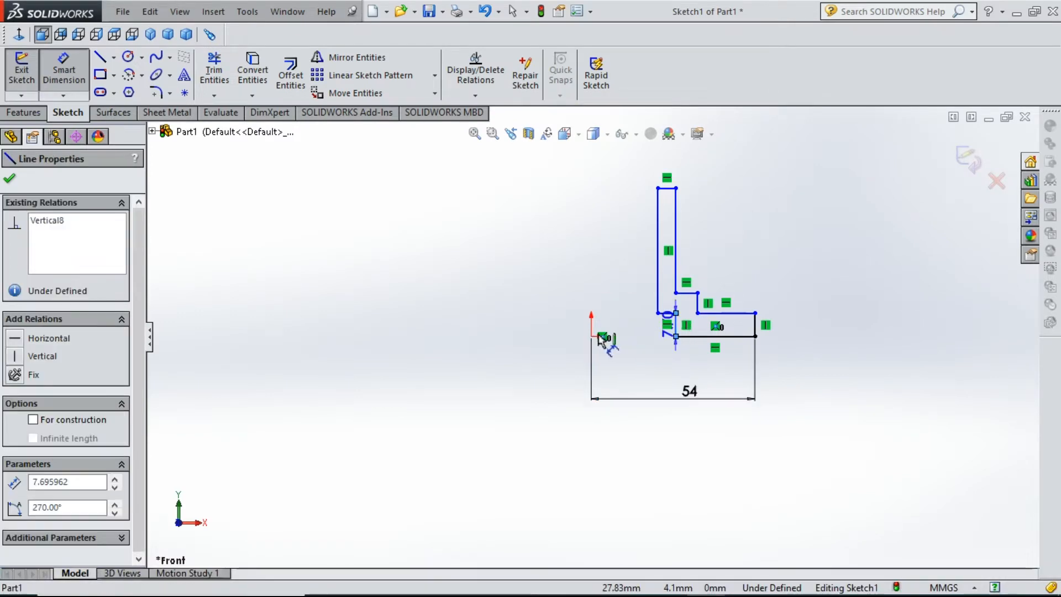
left_click(591, 336)
left_click(633, 381)
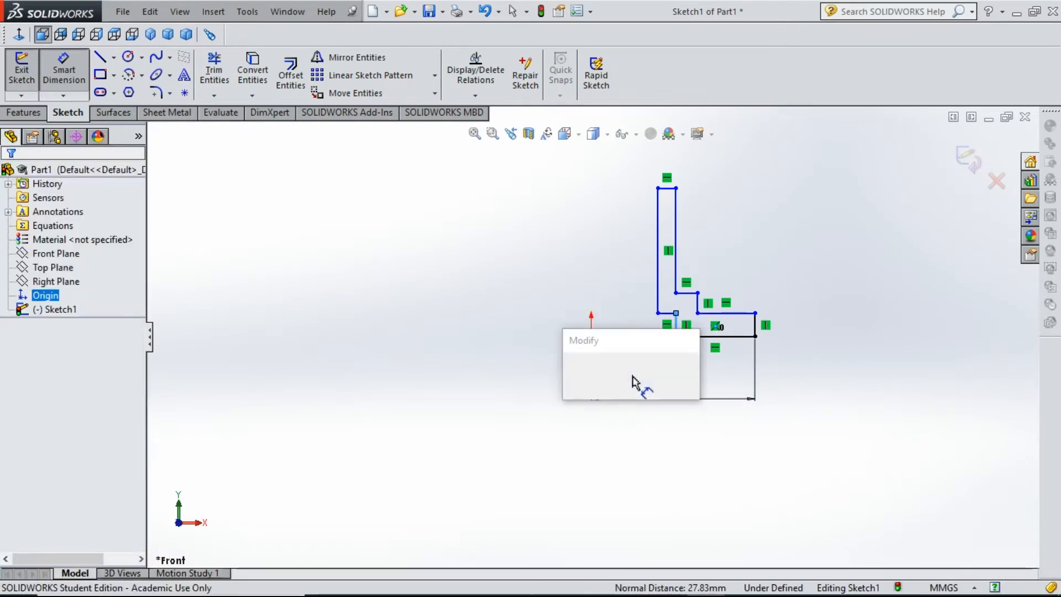
type("18")
key("Return")
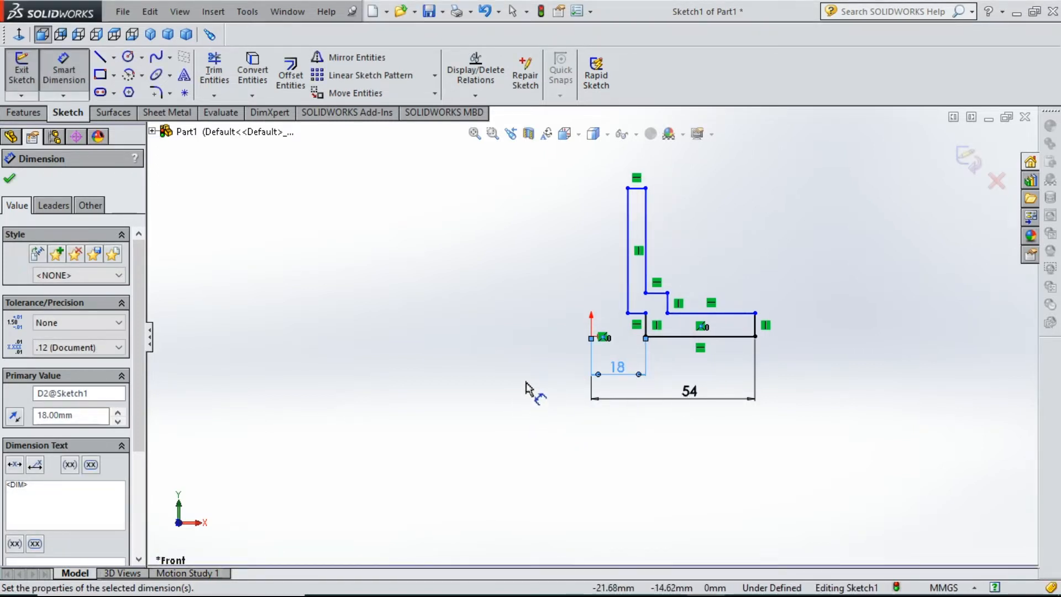
Dimension the shoulder's short vertical edge from the origin as 56/2, giving 28 mm
left_click(667, 305)
left_click(591, 337)
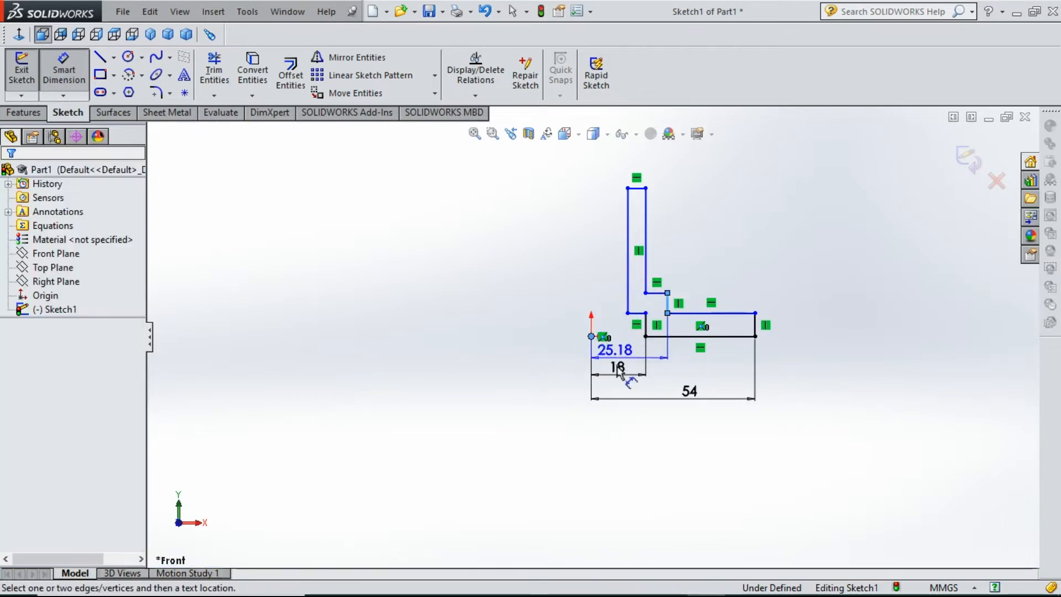
left_click(631, 398)
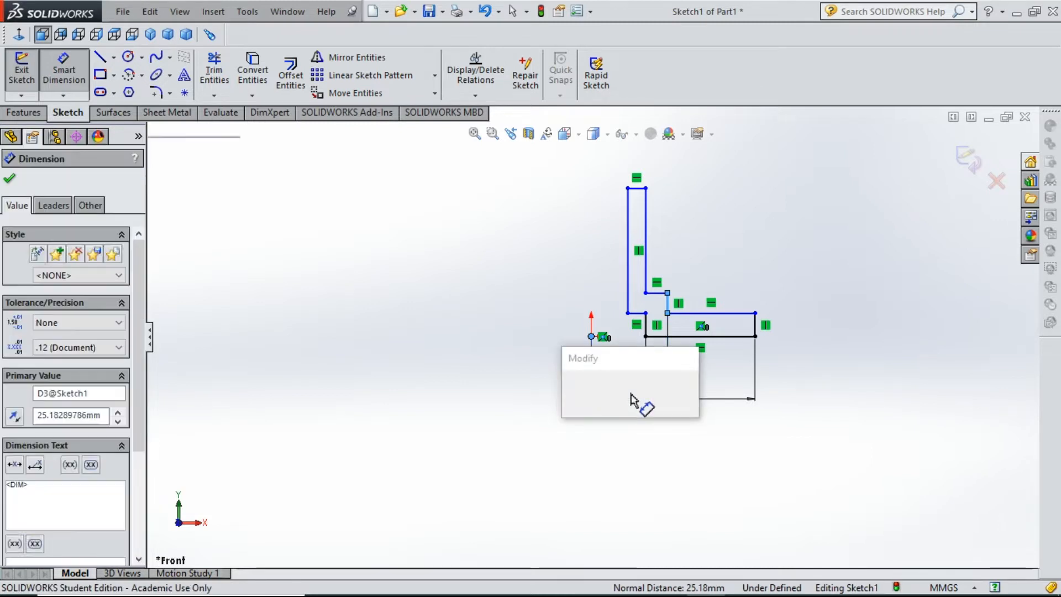
type("56/2")
key("Return")
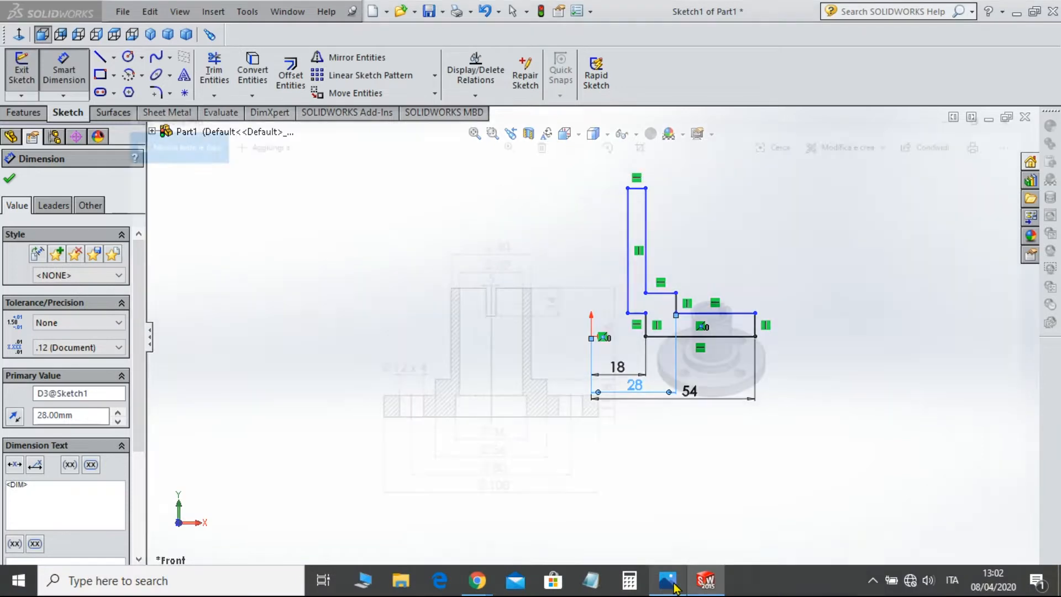
Consult the reference drawing again and dimension the tube's inner wall from the origin as 32/2, giving 16 mm
left_click(668, 581)
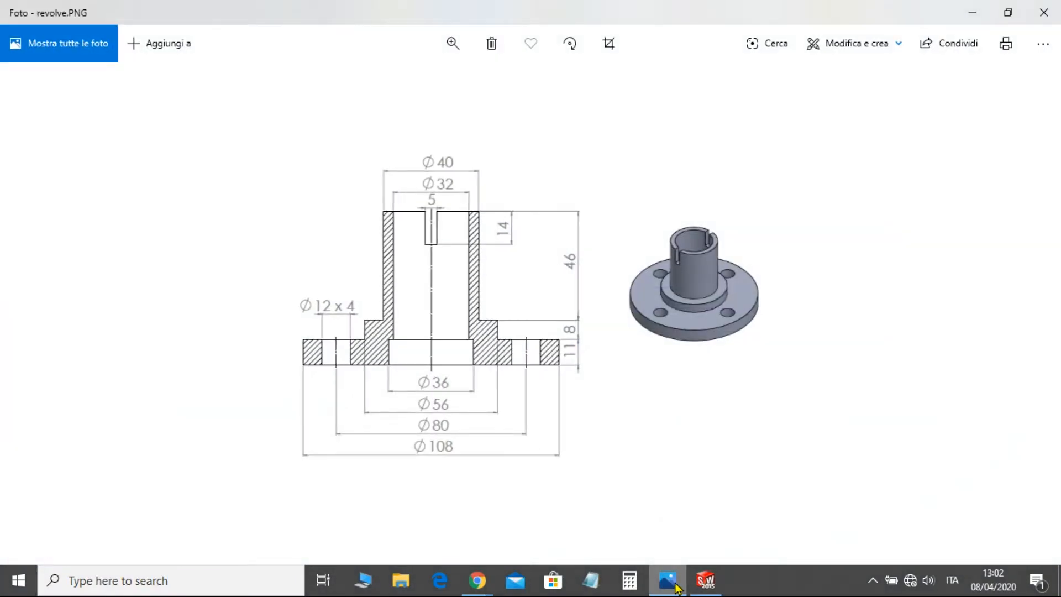
left_click(675, 585)
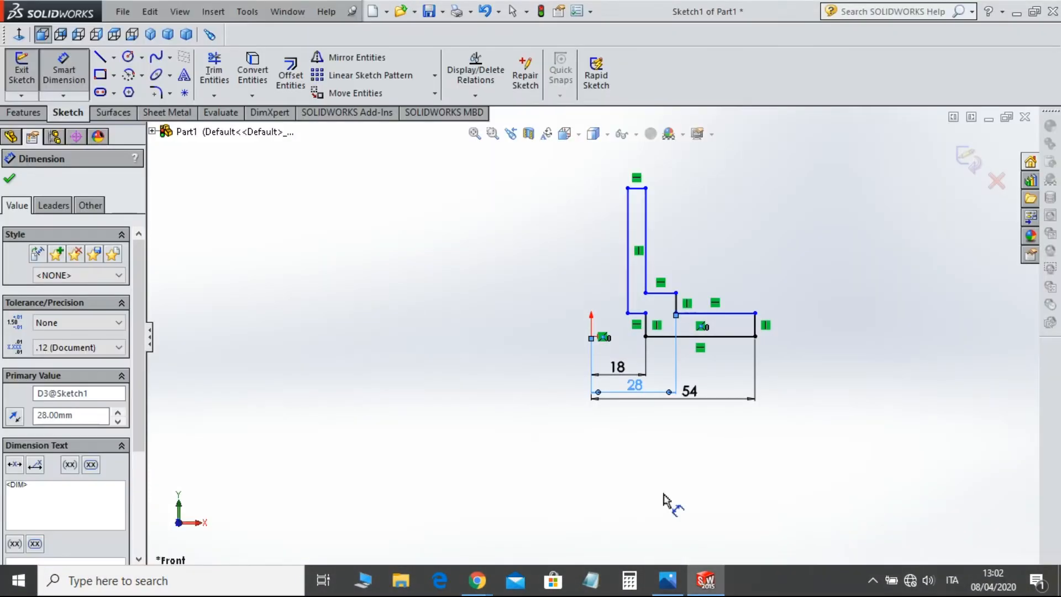
left_click(628, 257)
left_click(591, 337)
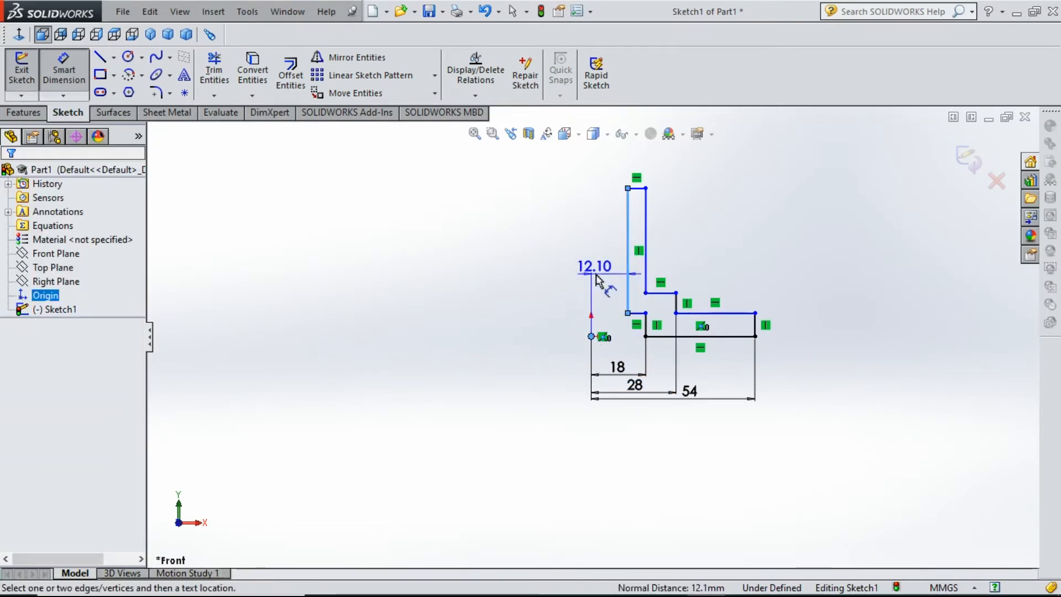
left_click(595, 279)
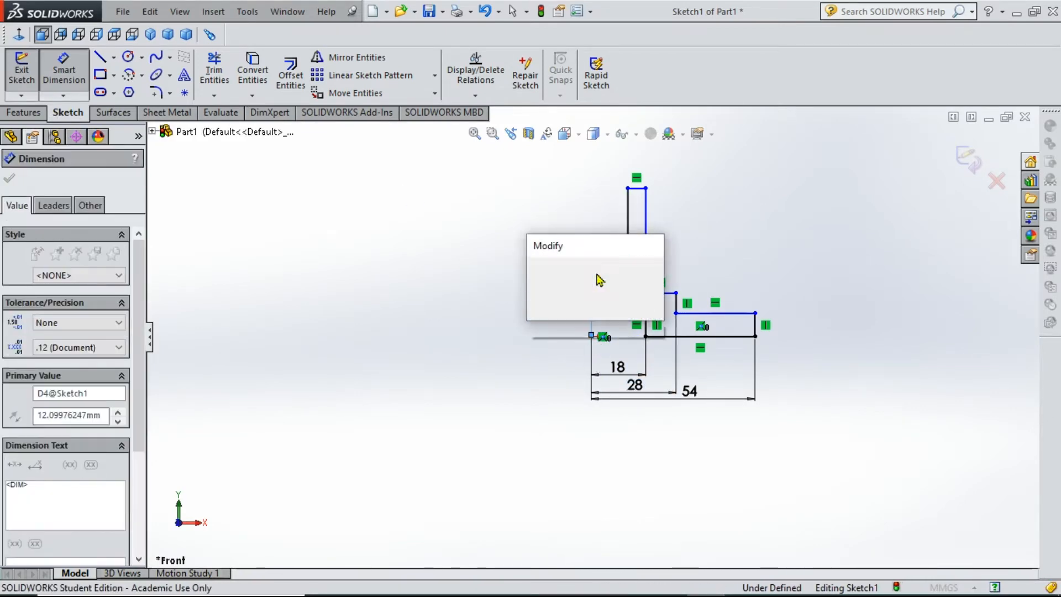
type("32/2")
key("Return")
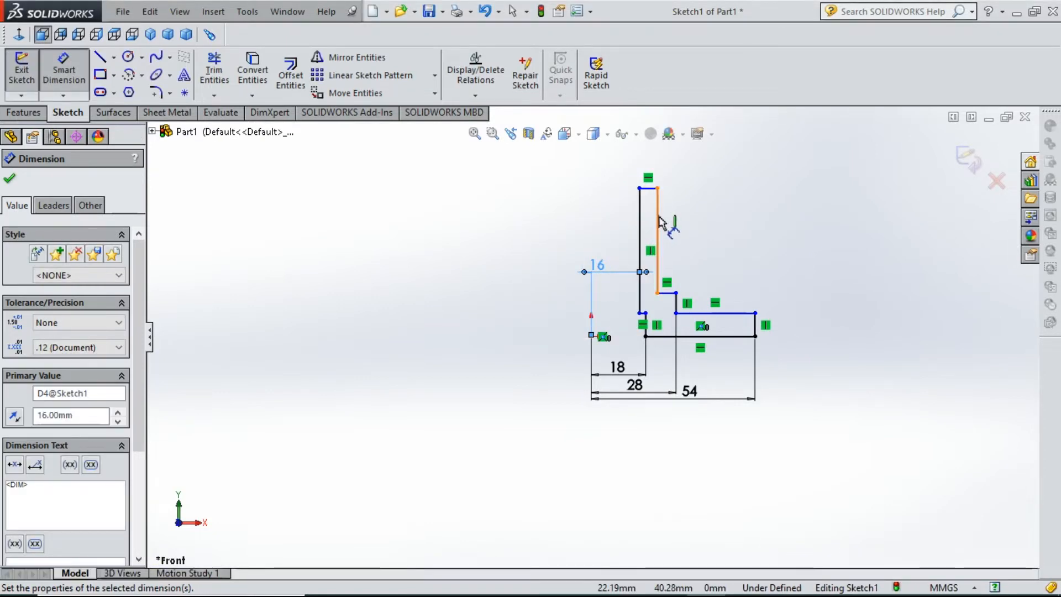
Dimension the tube's outer wall from the origin as 40/2, giving 20 mm
left_click(658, 222)
left_click(591, 336)
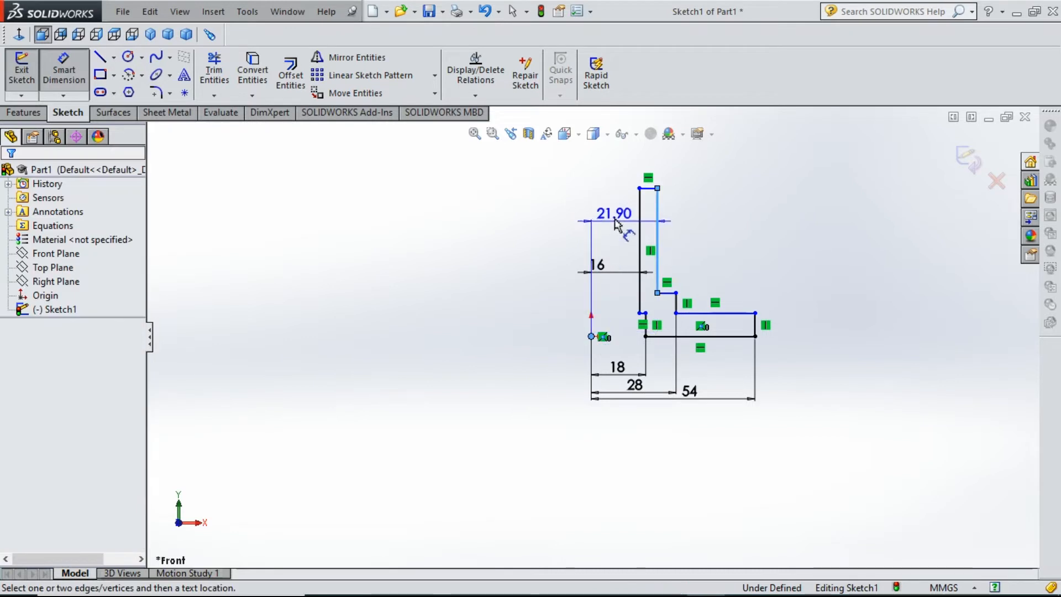
left_click(618, 225)
type("40/2")
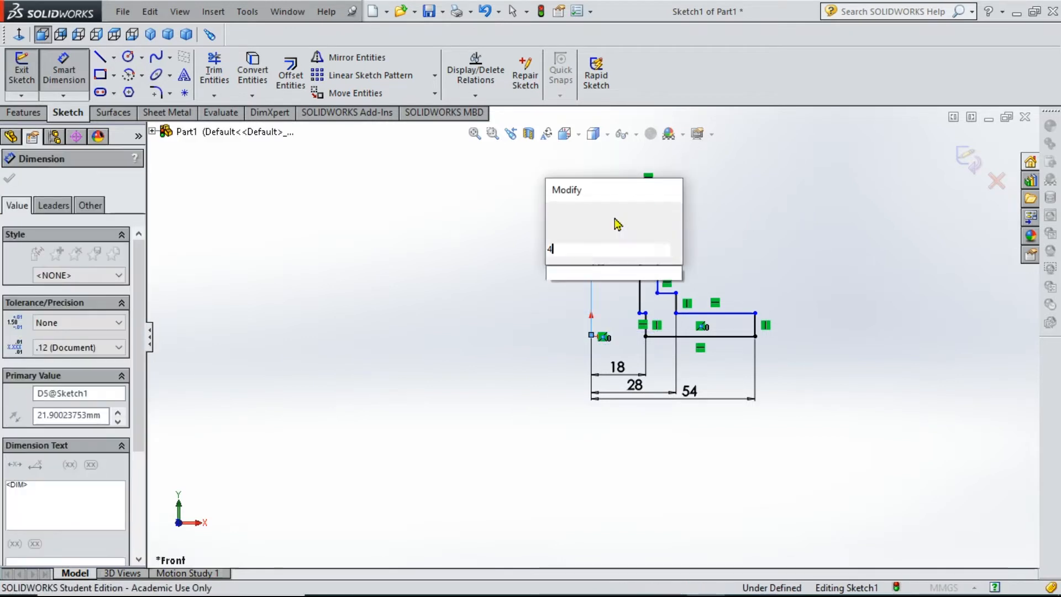
key("Return")
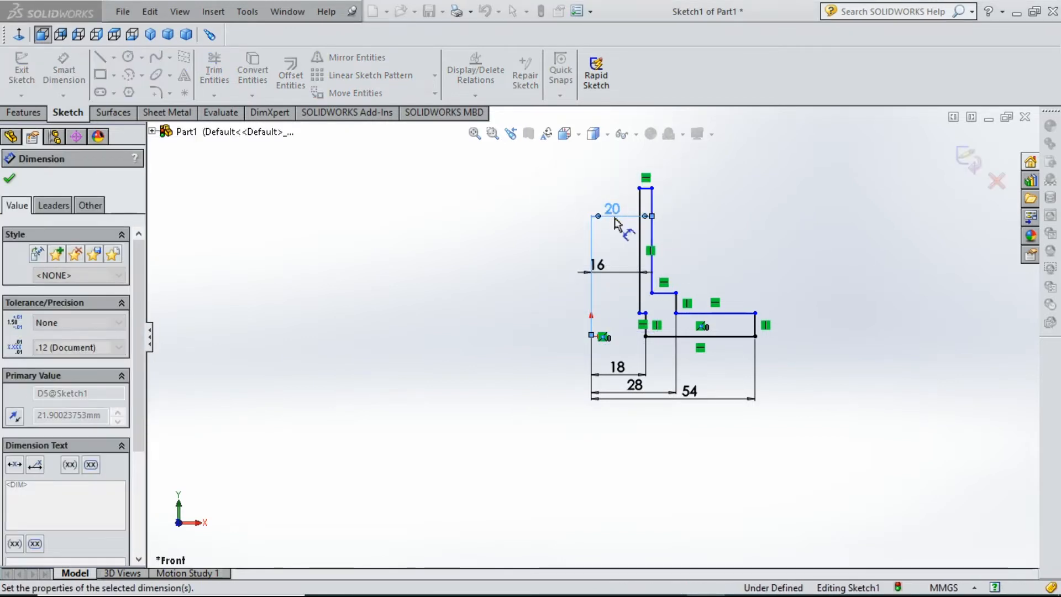
Dimension the flange's thickness between its upper and lower horizontal edges as 11 mm
left_click(724, 314)
left_click(731, 336)
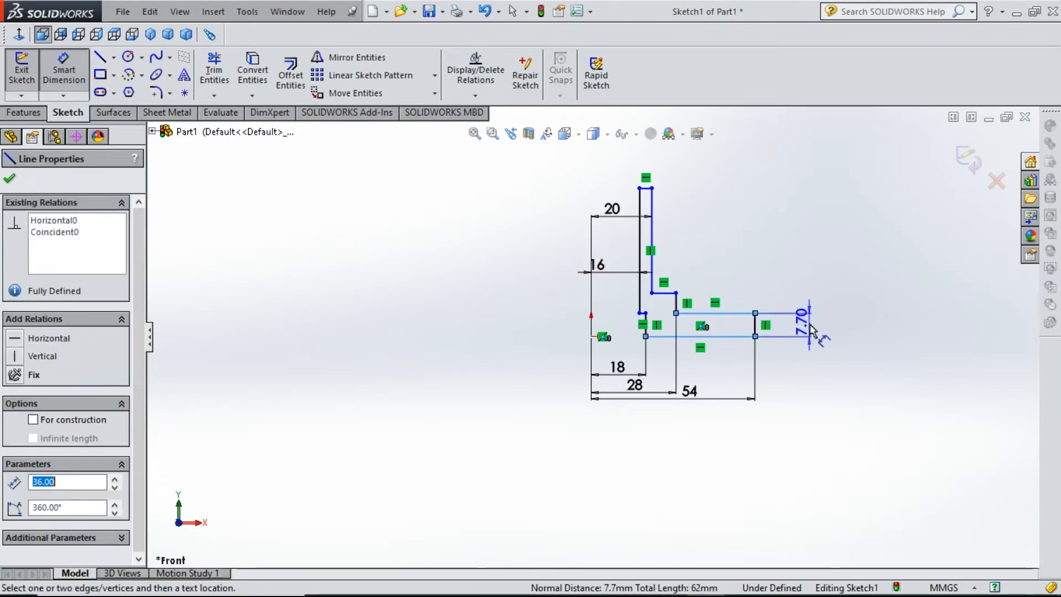
left_click(812, 331)
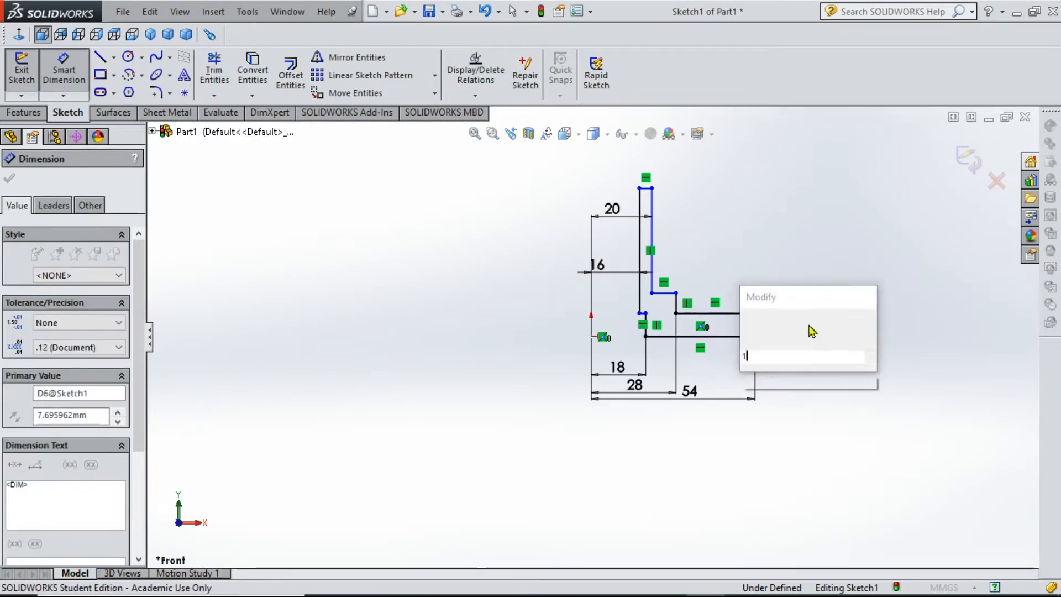
type("11")
key("Return")
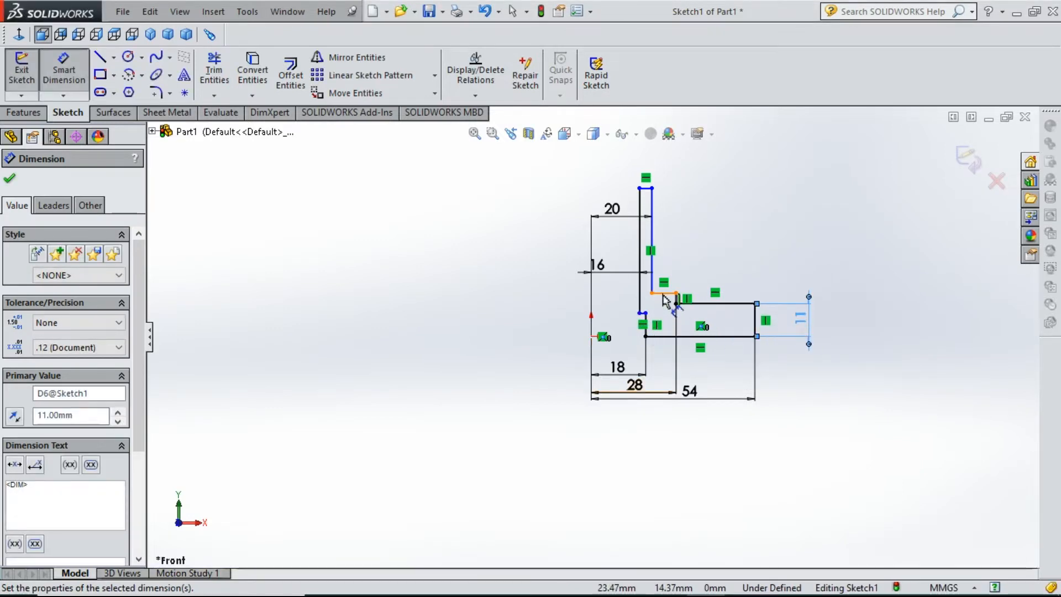
Dimension the shoulder's height above the flange's upper edge as 8 mm
left_click(711, 304)
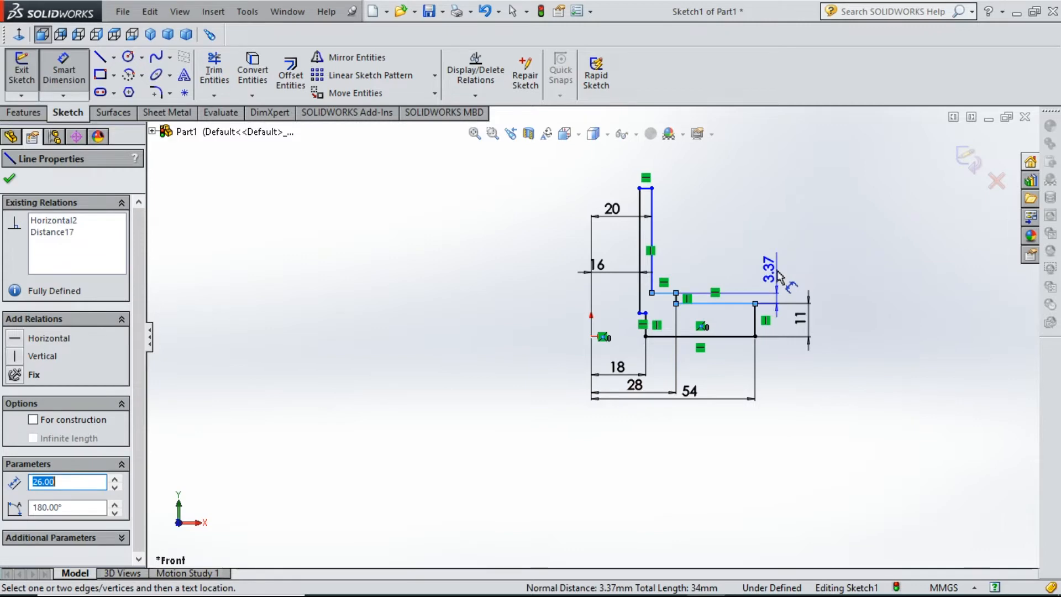
left_click(779, 275)
key("Return")
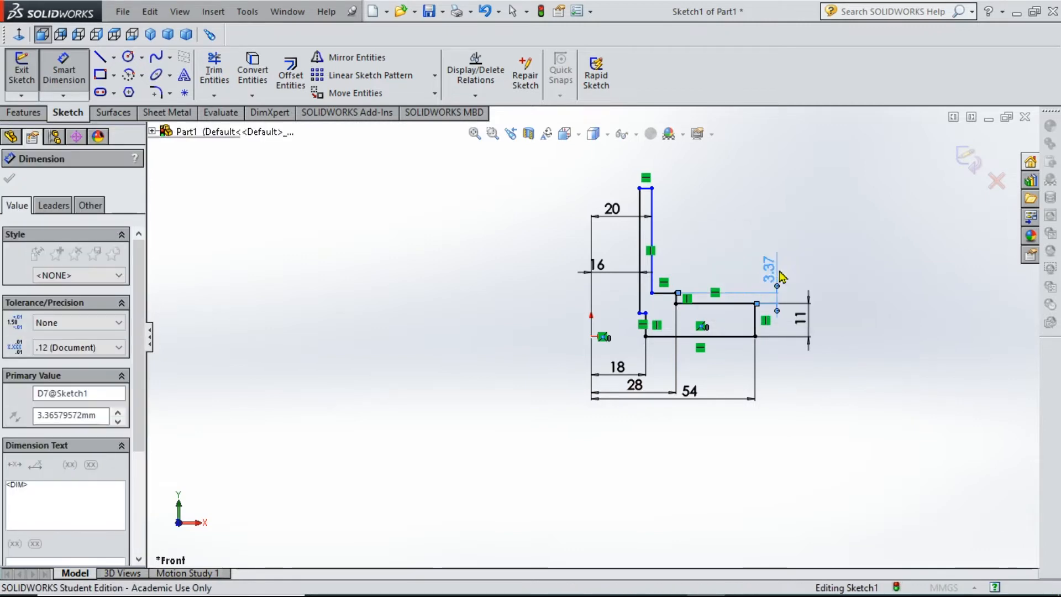
Dimension the tube's top corner 46 mm above the shoulder and align the 8 mm and 46 mm dimensions with the 11 mm one
left_click(641, 189)
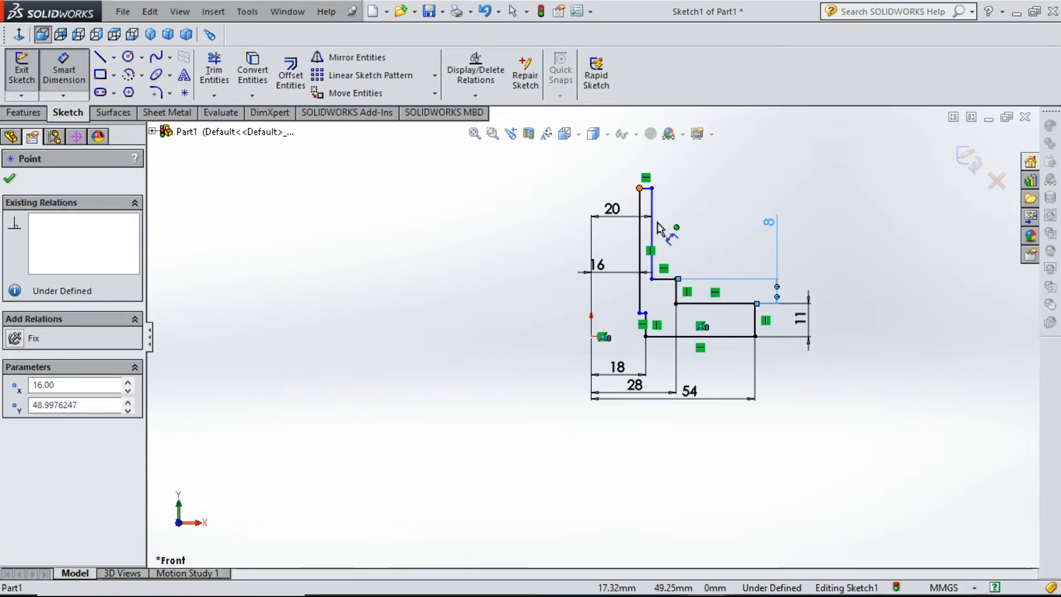
left_click(663, 280)
left_click(746, 229)
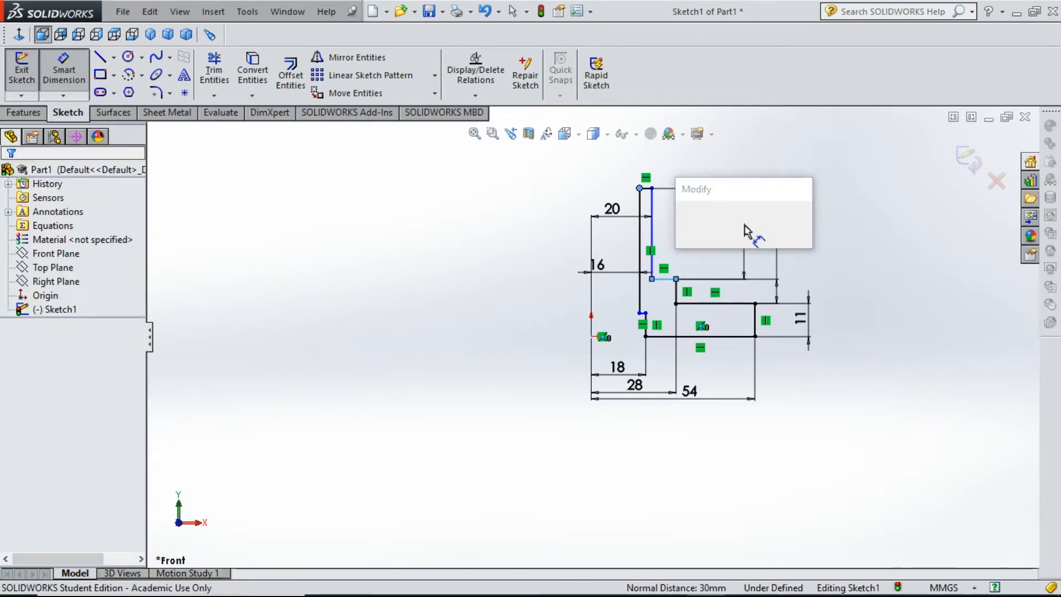
key("Return")
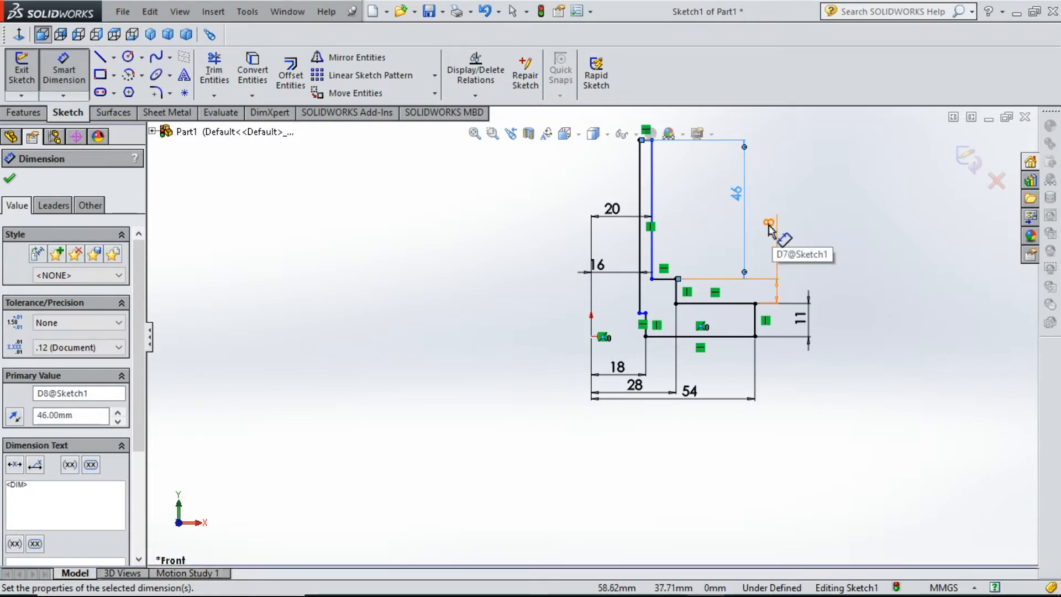
left_click_drag(771, 227, 801, 289)
left_click_drag(740, 199, 802, 206)
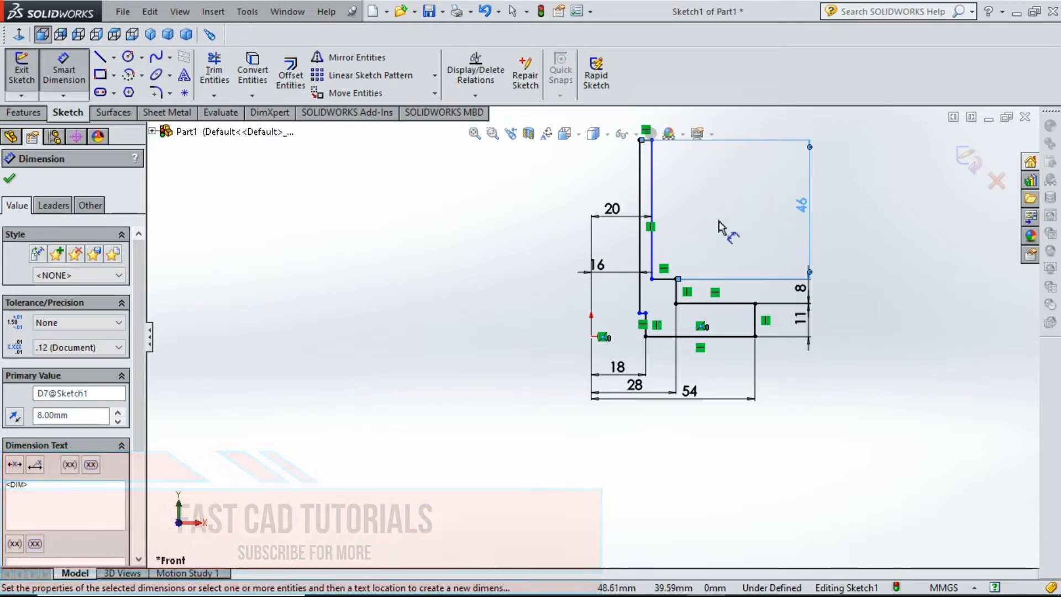
Make the counterbore's short horizontal edge collinear with the flange's upper edge
scroll(568, 256, "up", 2)
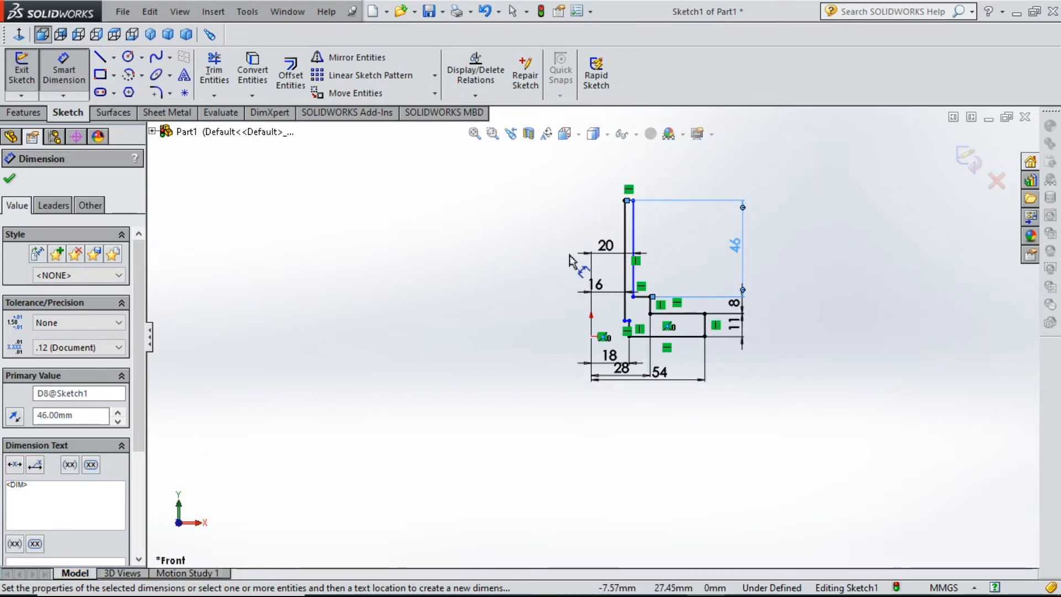
scroll(674, 184, "down", 1)
scroll(640, 321, "down", 4)
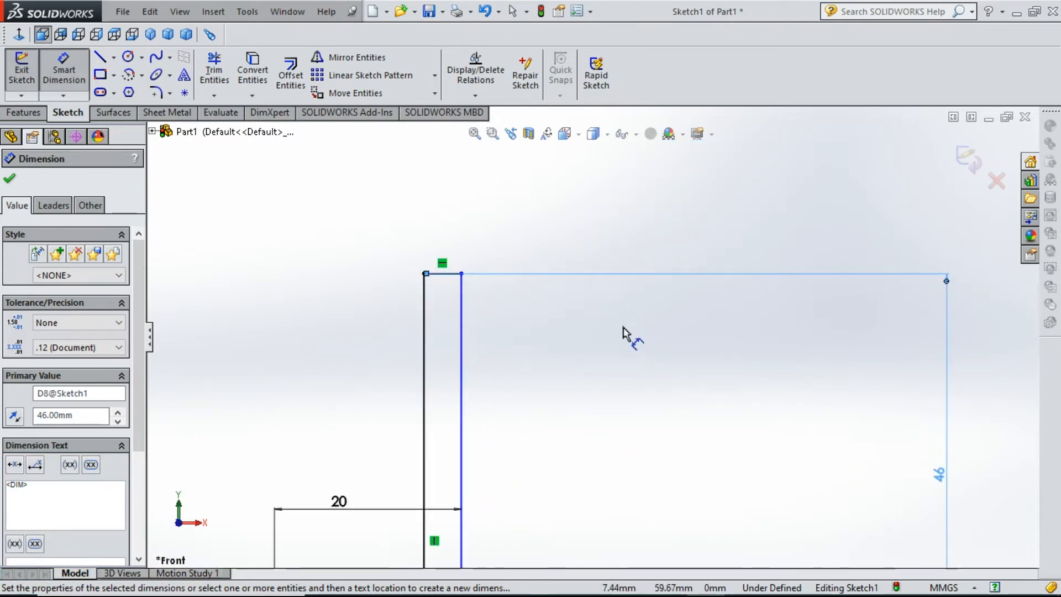
scroll(594, 324, "up", 2)
scroll(558, 486, "down", 4)
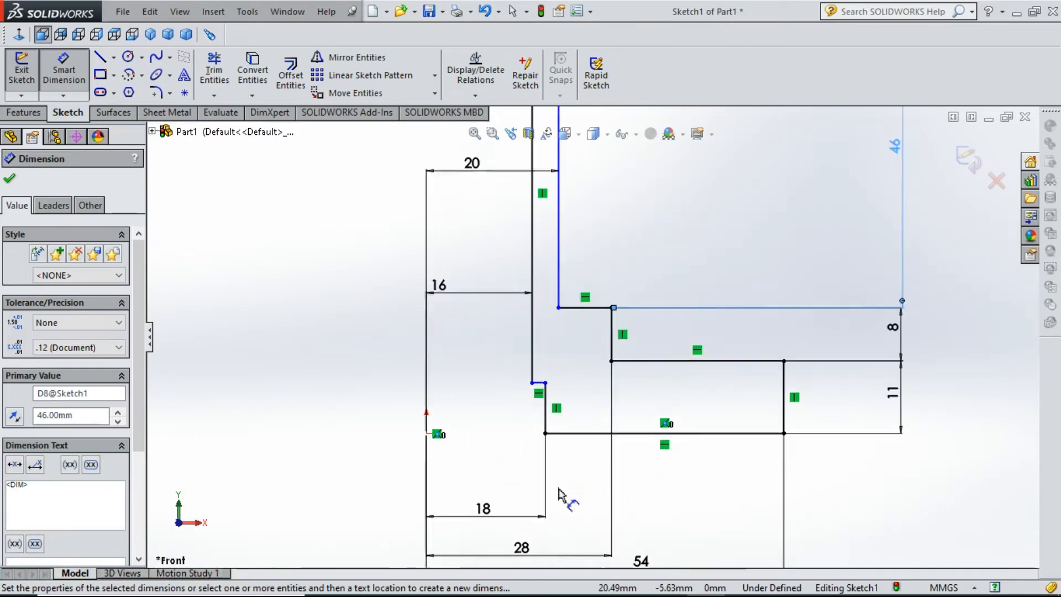
key("Escape")
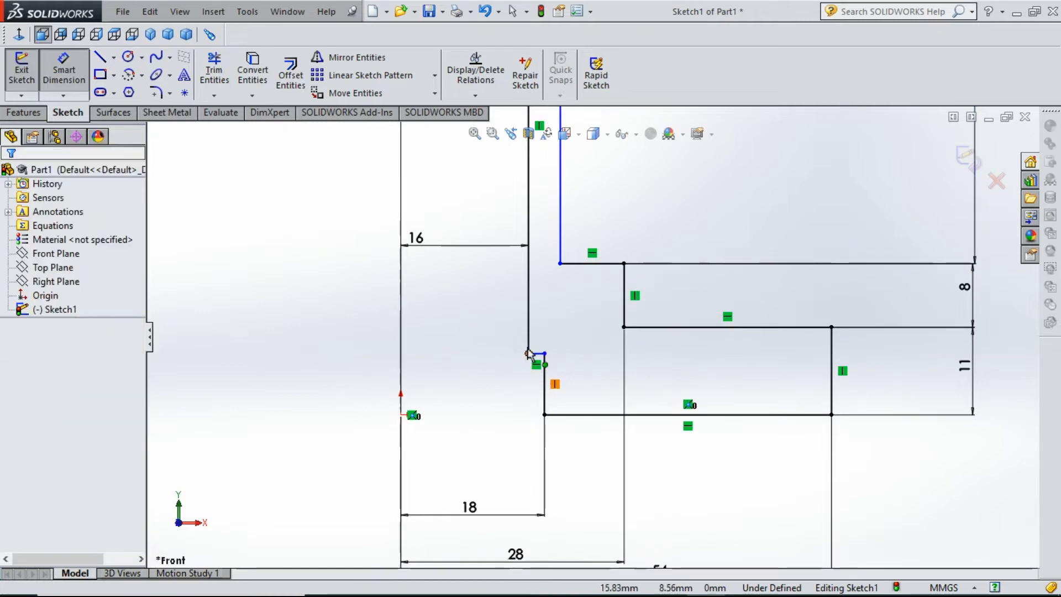
key("Escape")
left_click(536, 354)
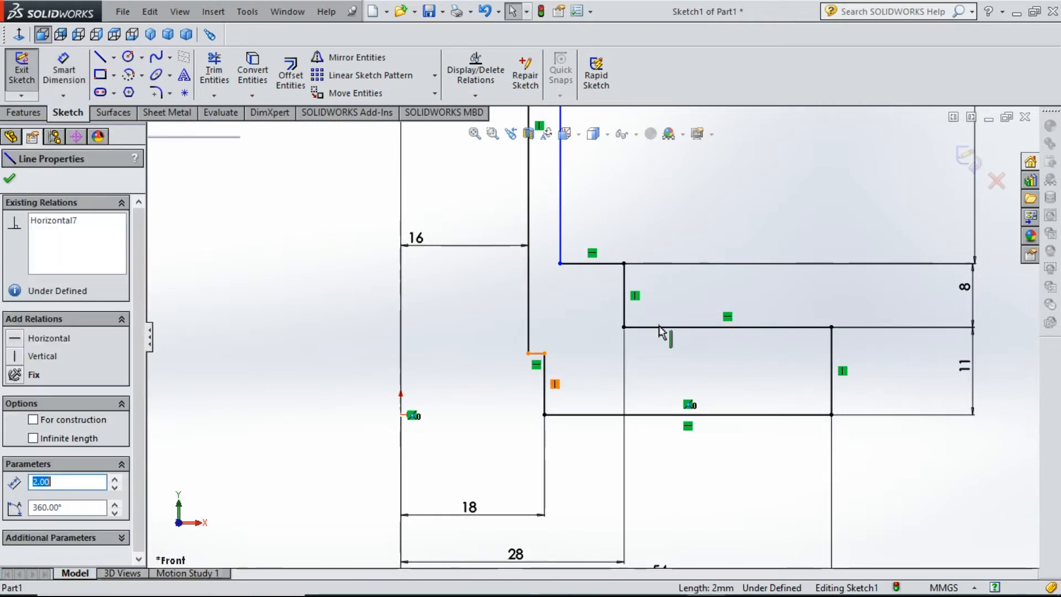
left_click(652, 328)
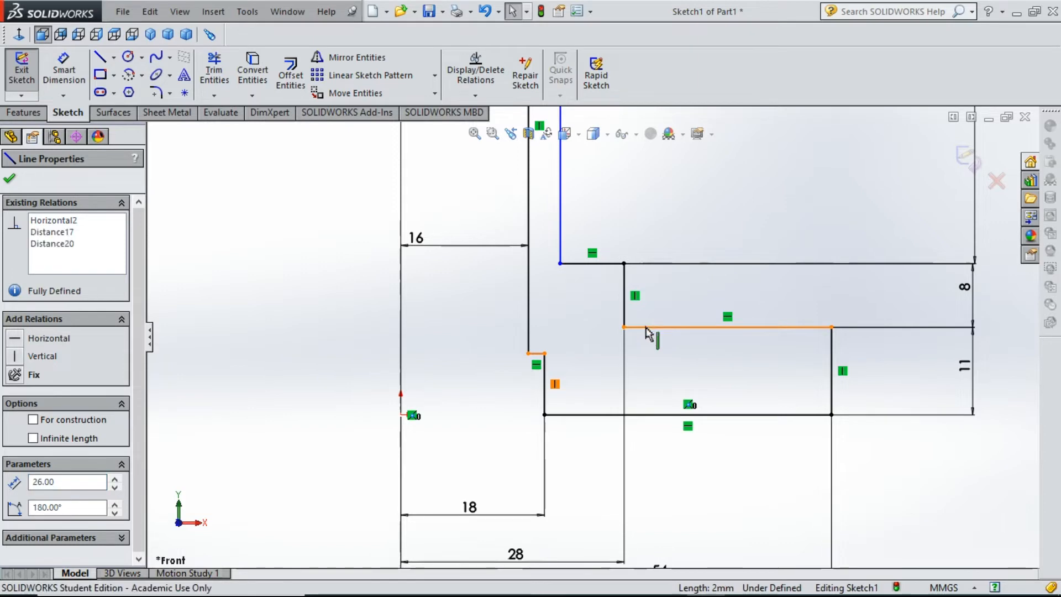
left_click(535, 353, "ctrl")
left_click(20, 464)
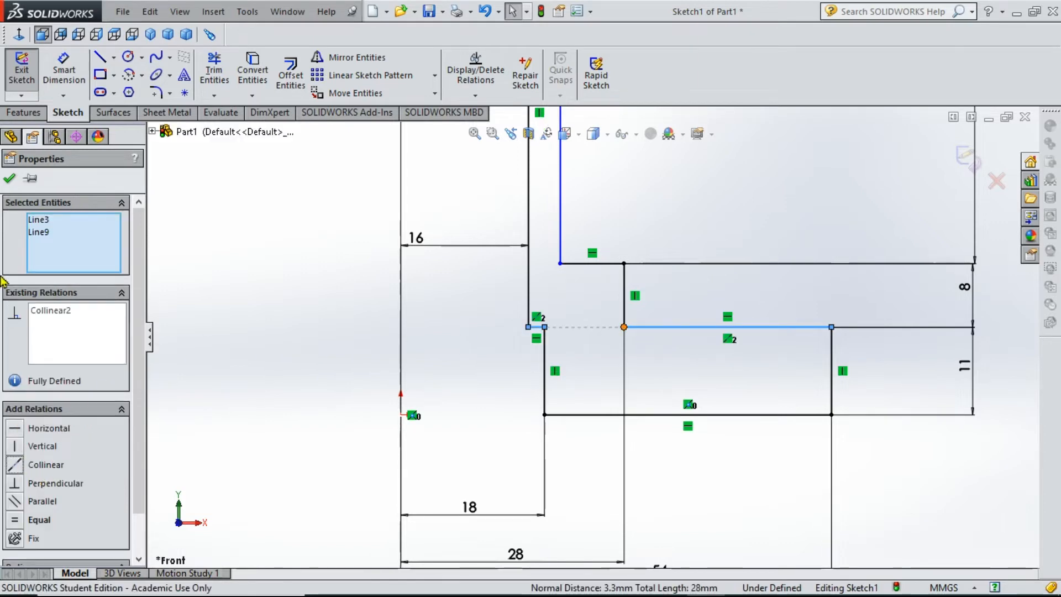
left_click(9, 178)
Delete the 46 mm height dimension attached to the tube's top corner
key("f")
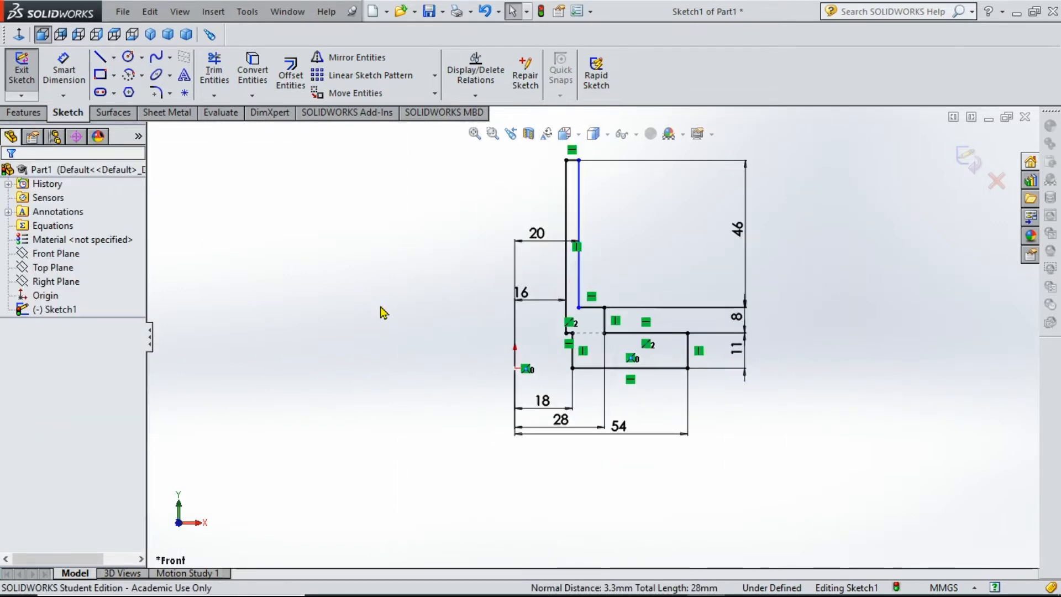
scroll(607, 271, "down", 5)
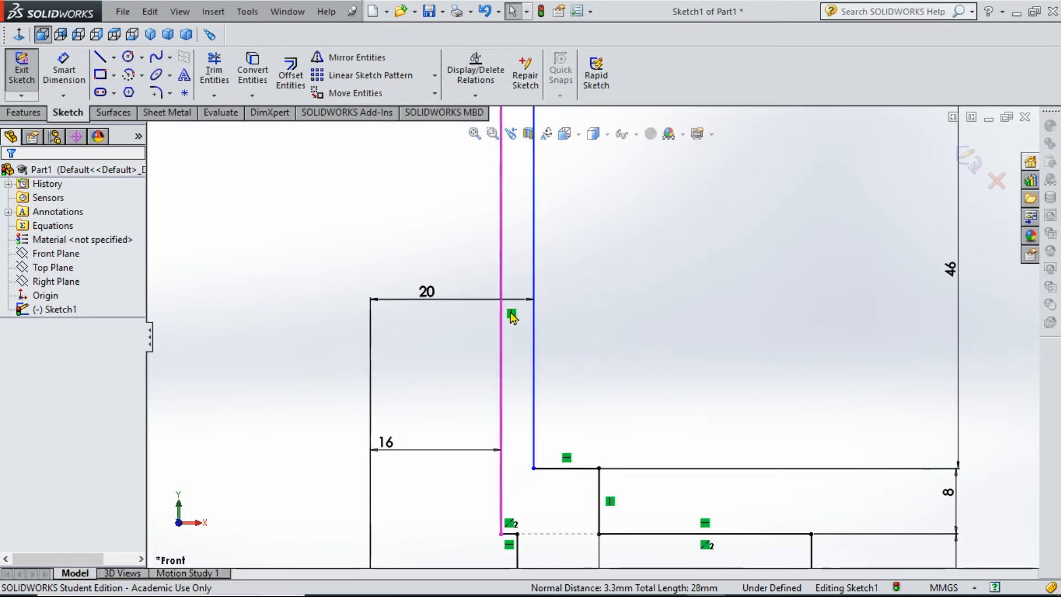
scroll(507, 307, "up", 4)
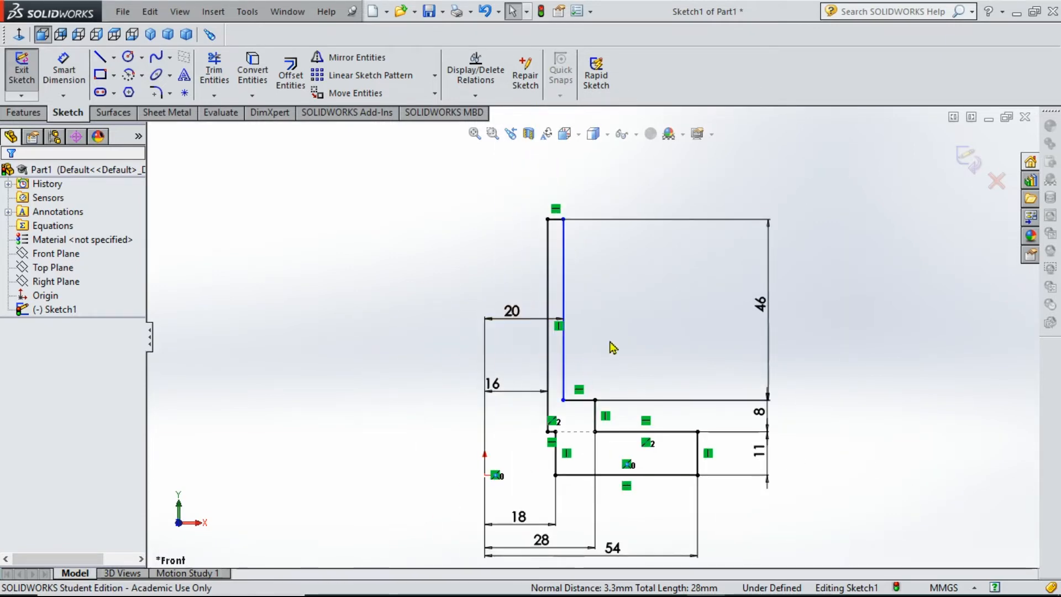
scroll(612, 354, "down", 2)
left_click(799, 160)
key("Delete")
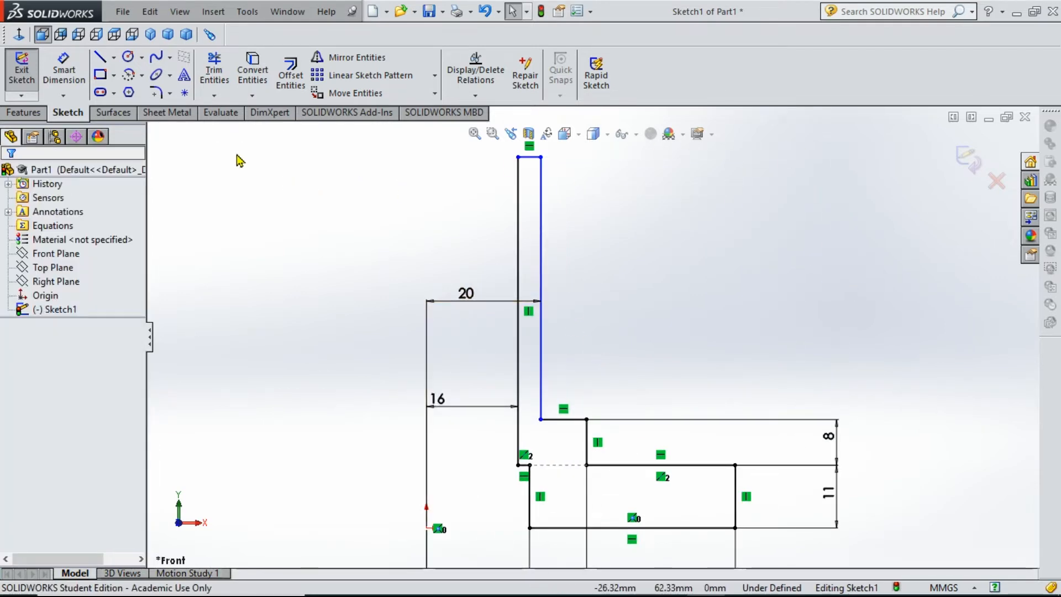
Dimension the height between the tube's top edge and the shoulder's horizontal edge as 46 mm, aligned with the 8 mm dimension
left_click(64, 69)
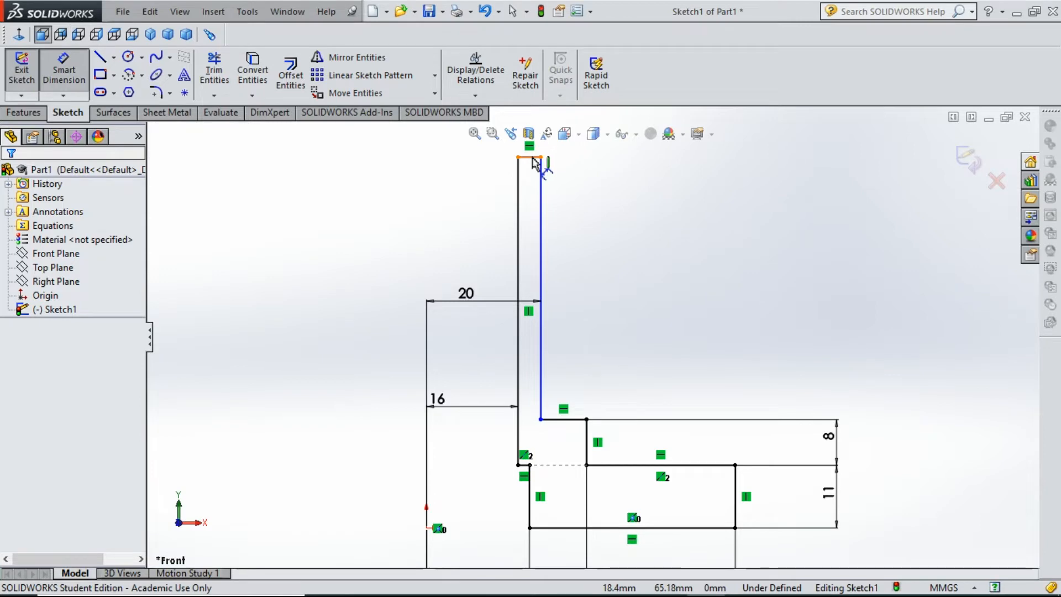
left_click(568, 421)
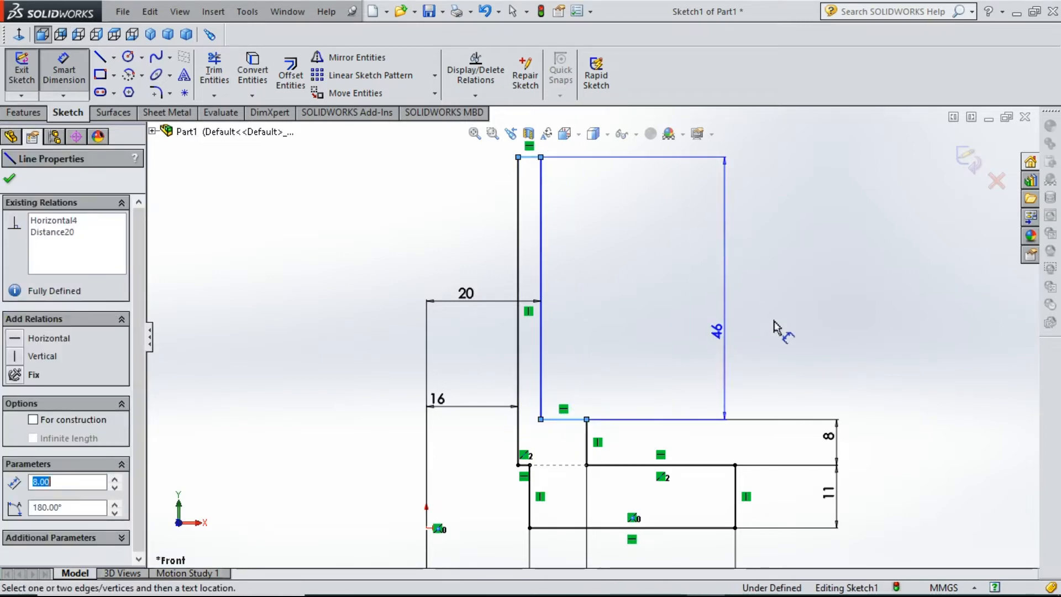
left_click(833, 310)
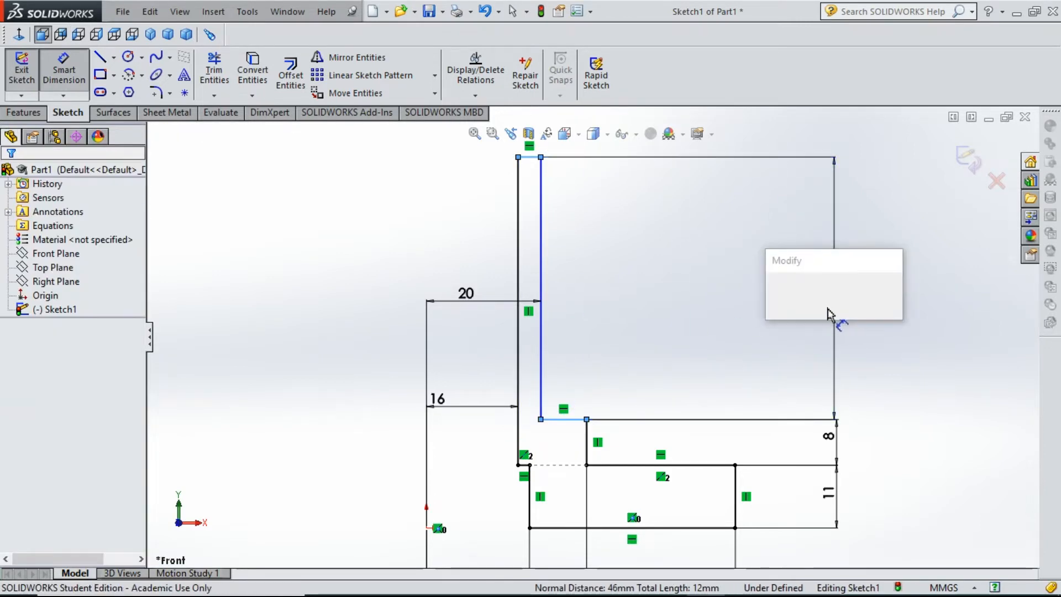
key("Return")
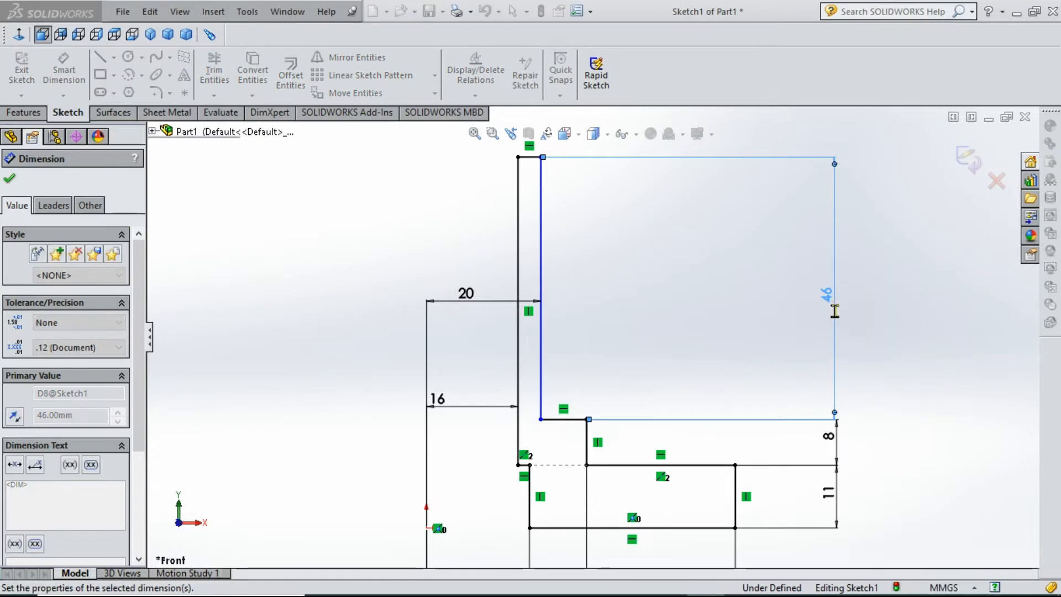
key("Escape")
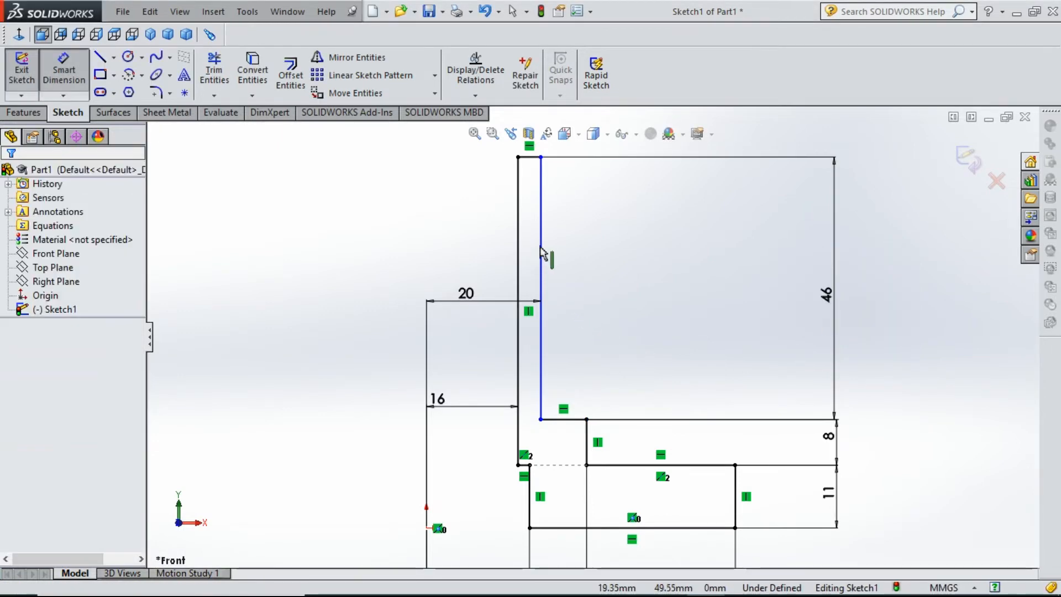
key("Escape")
Add a vertical relation to the tube's outer wall line
left_click(543, 250)
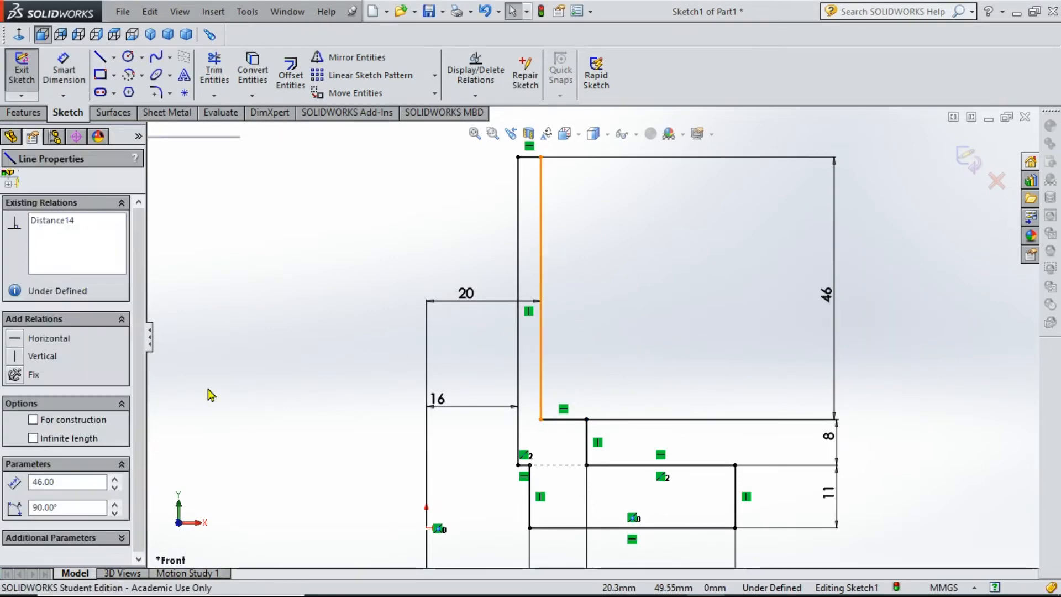
left_click(22, 358)
left_click(8, 181)
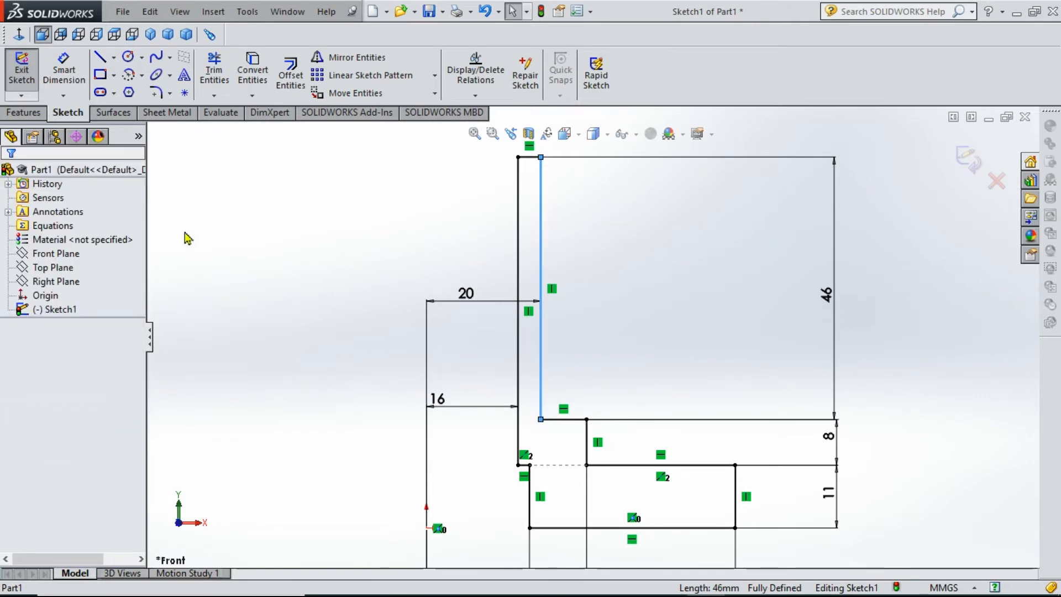
Reposition the 18 mm, 28 mm and 54 mm dimensions closer to the profile, stacking the 28 mm above the 18 mm one
scroll(400, 361, "up", 2)
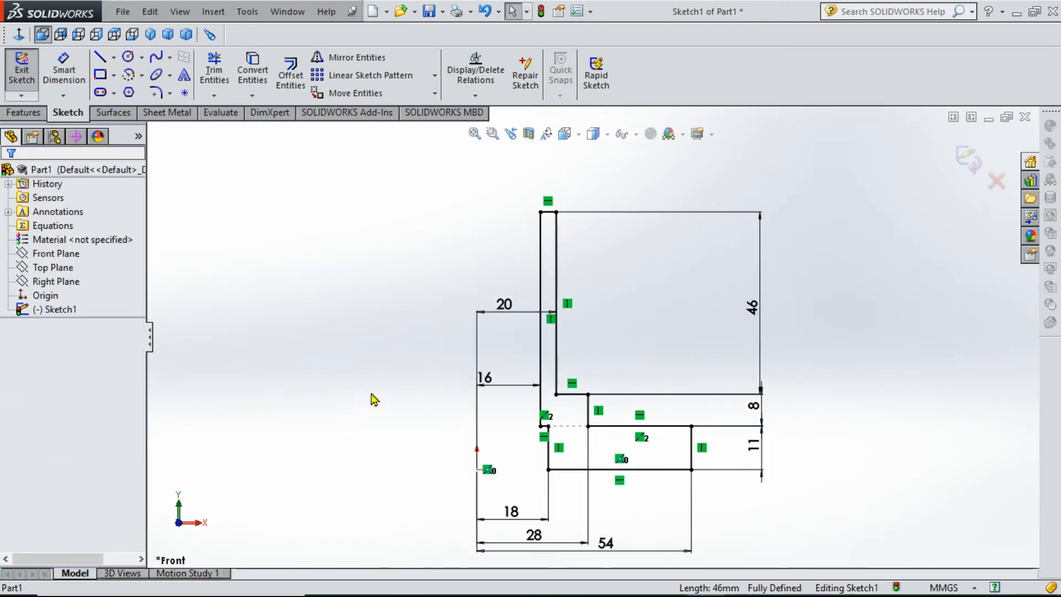
scroll(566, 471, "down", 3)
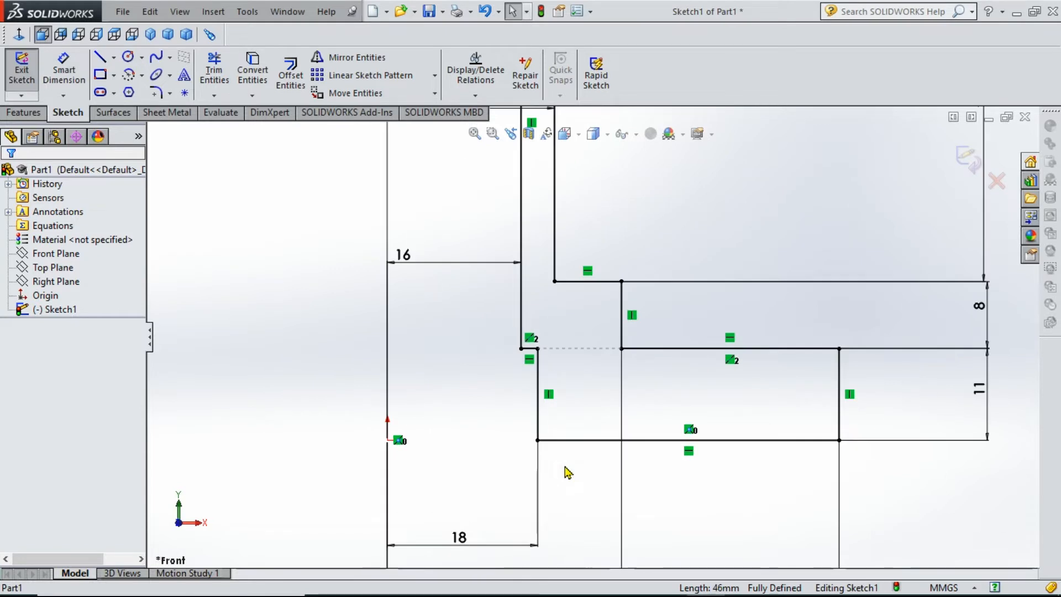
scroll(557, 477, "up", 2)
left_click_drag(496, 474, 511, 394)
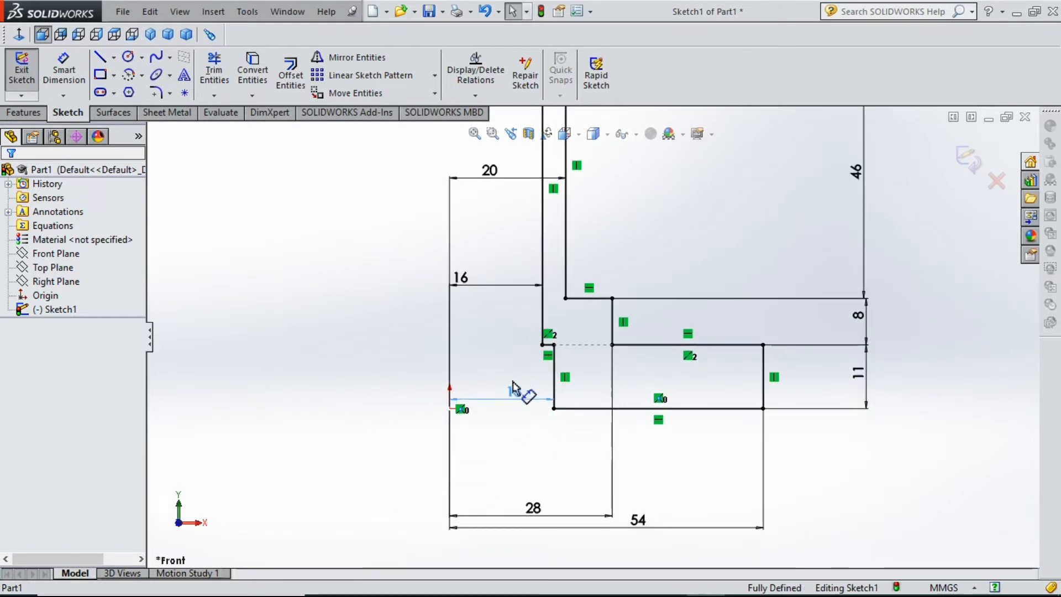
left_click(519, 380)
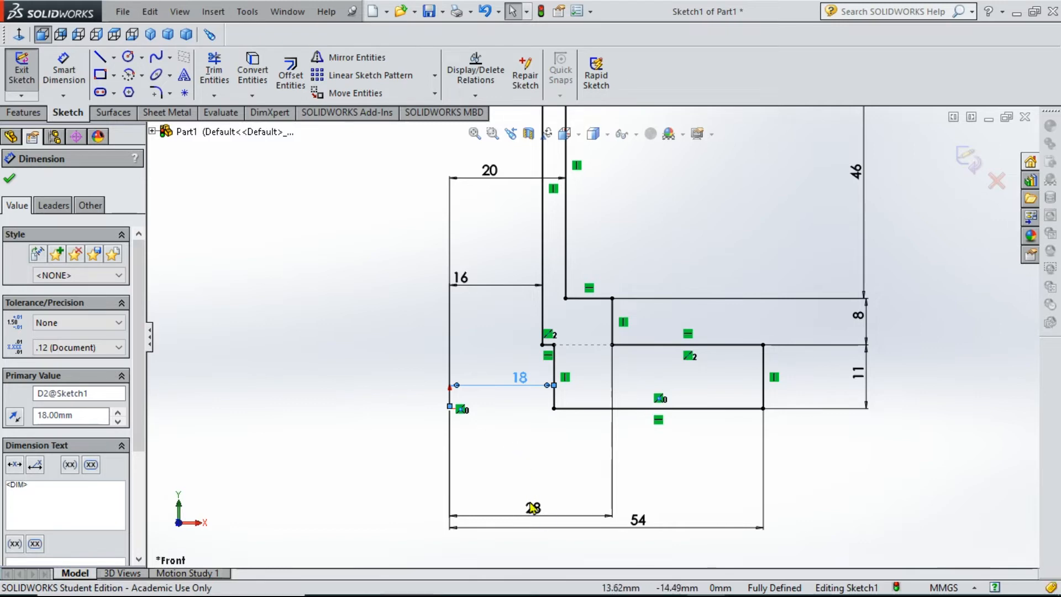
left_click_drag(532, 504, 518, 326)
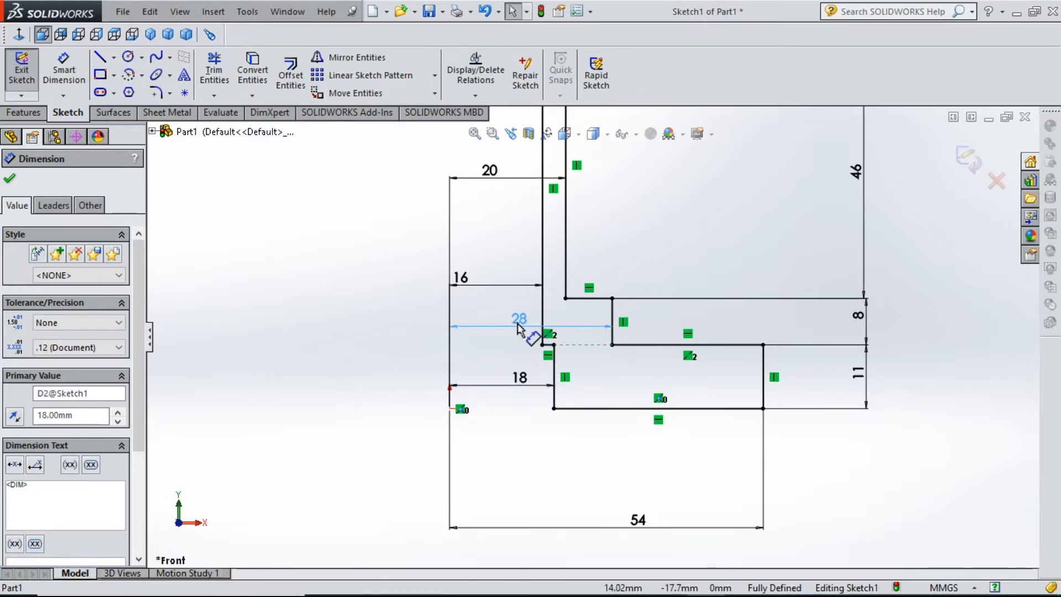
left_click_drag(639, 523, 572, 466)
left_click(440, 445)
scroll(379, 409, "up", 3)
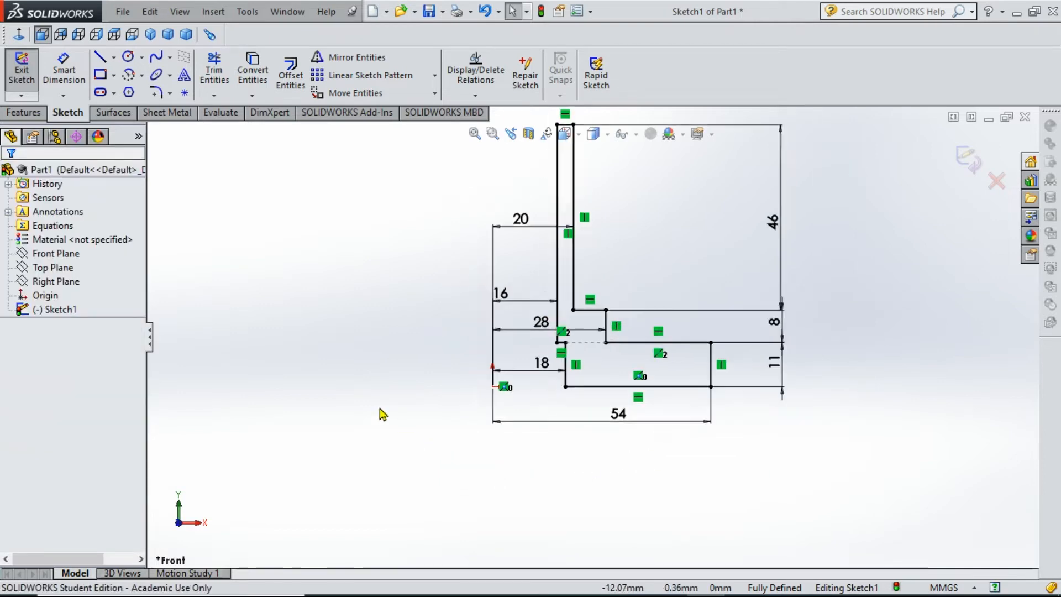
Draw a vertical centerline about 70 mm long upward from the origin as the revolve axis
left_click(113, 57)
left_click(146, 88)
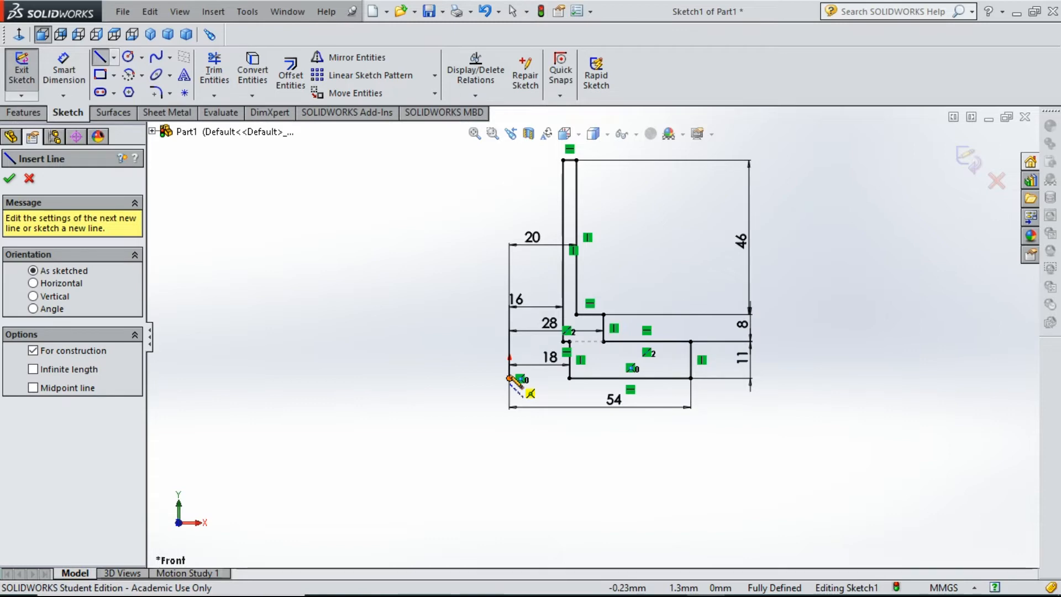
left_click(508, 378)
left_click(509, 145)
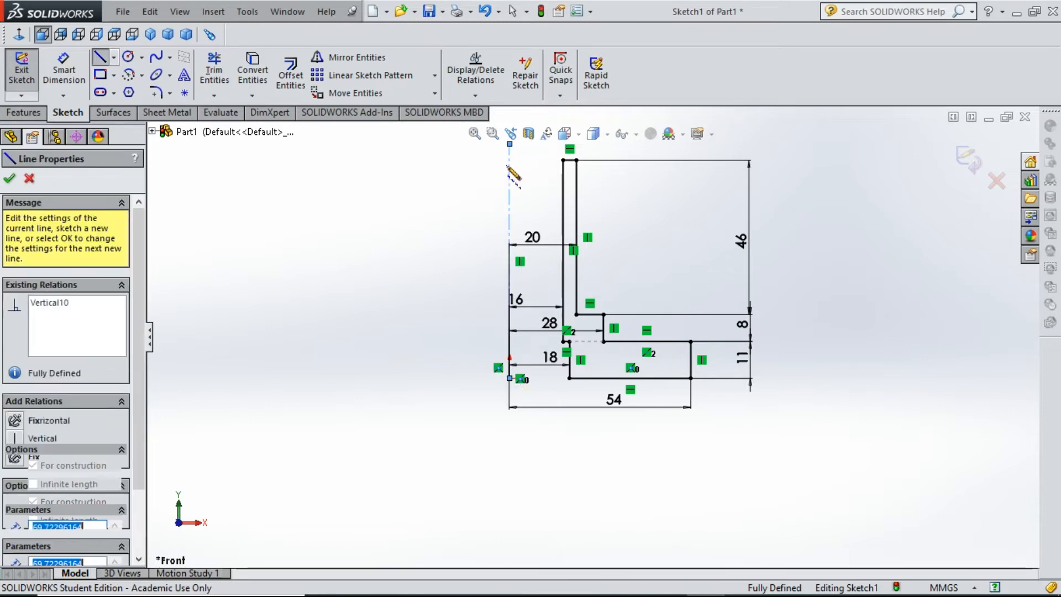
Check the revolve.PNG drawing in Photos, and revolve the half-section sketch a full turn about the vertical centerline
key("Escape")
key("Escape")
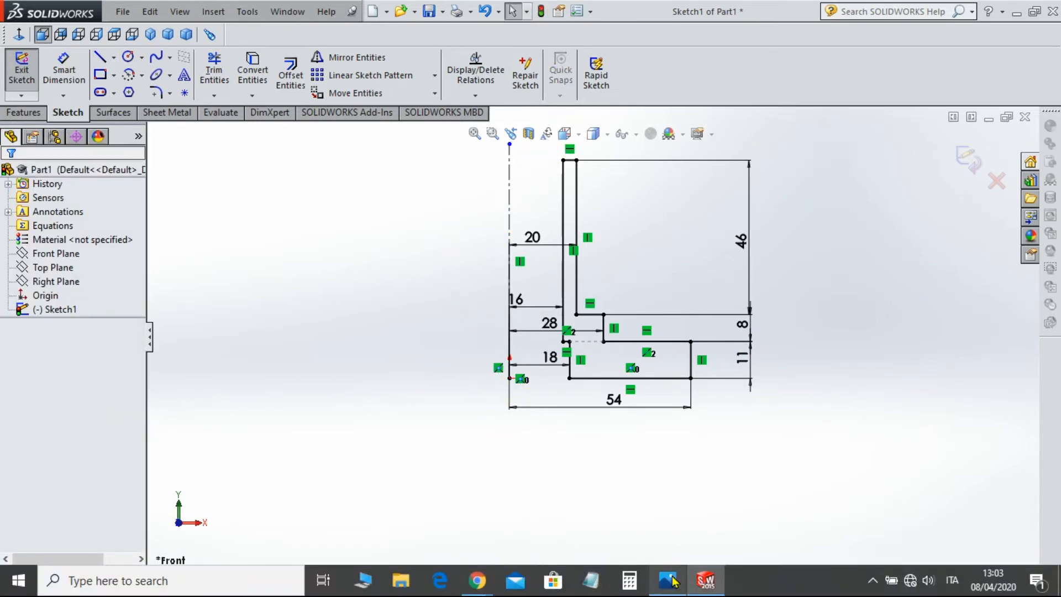
left_click(672, 580)
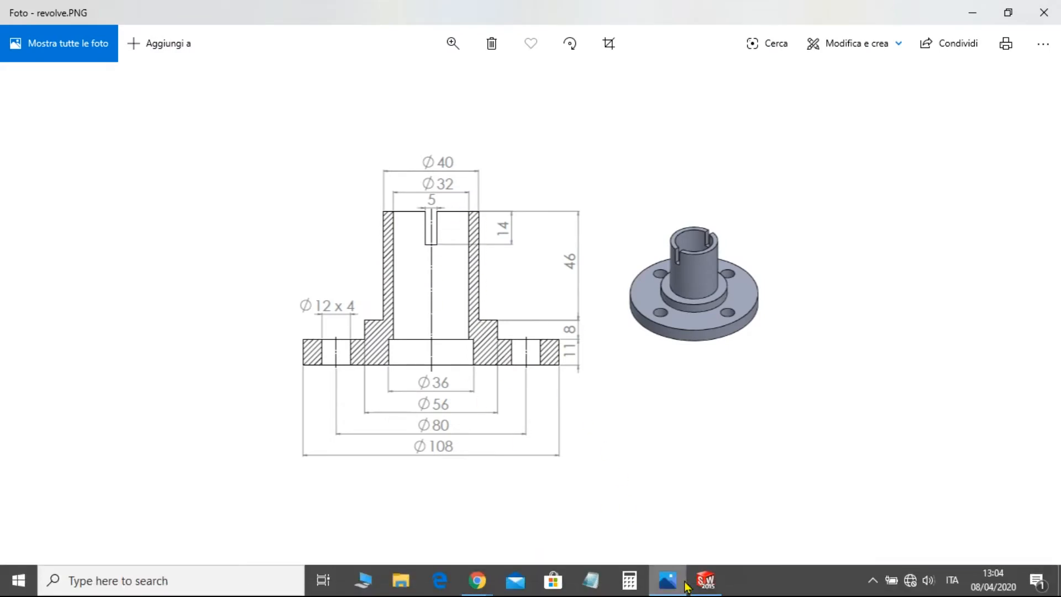
left_click(670, 581)
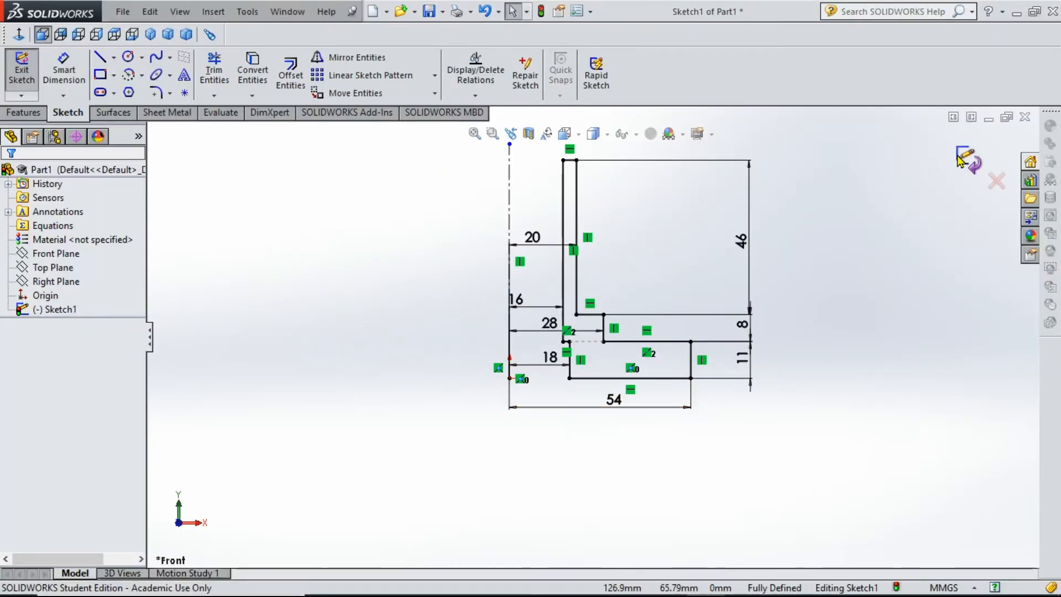
left_click(21, 71)
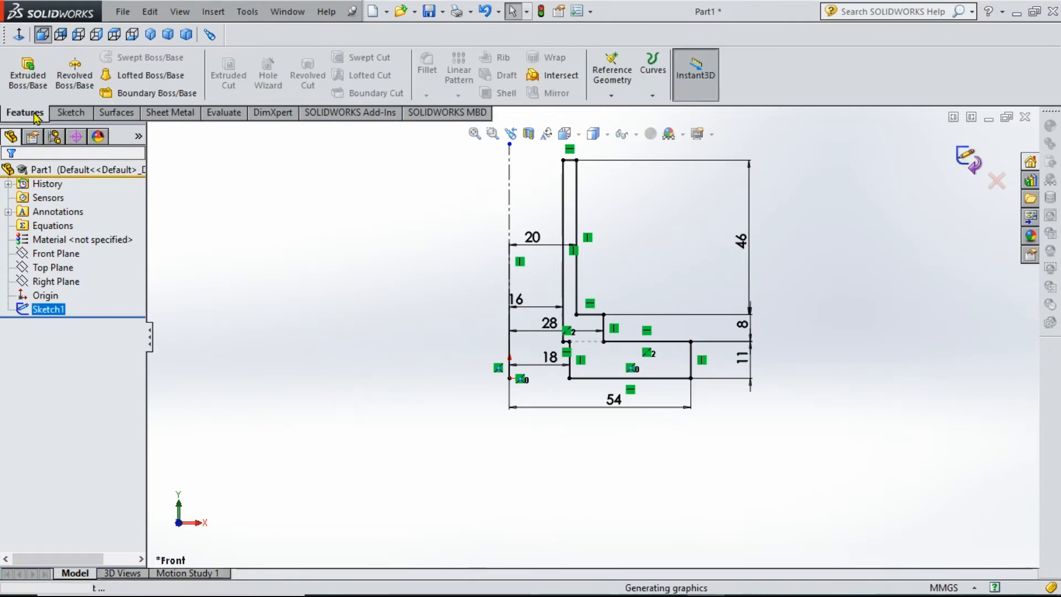
left_click(74, 76)
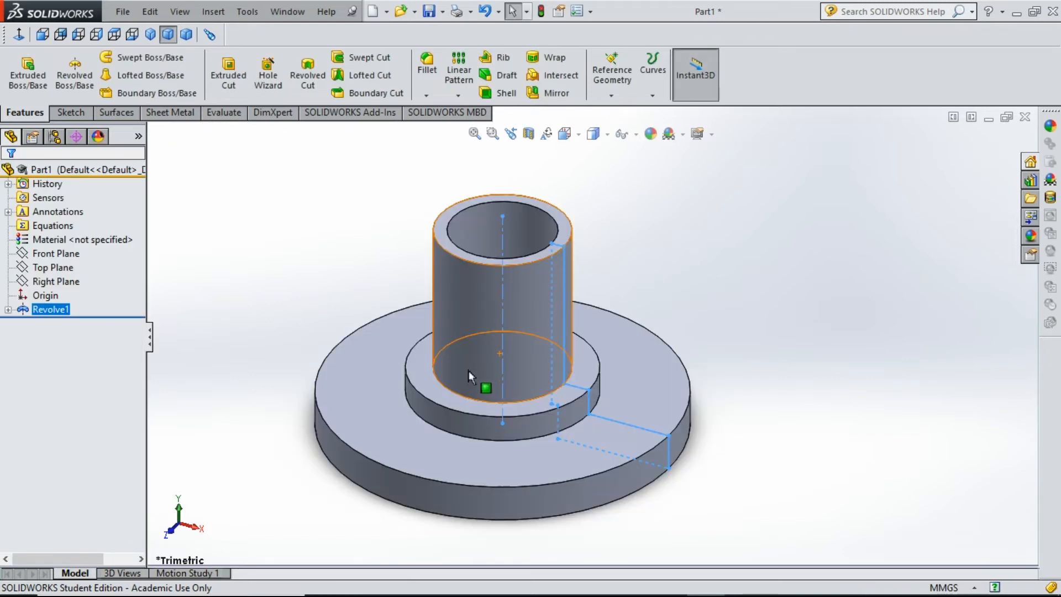
left_click(264, 252)
scroll(284, 311, "up", 2)
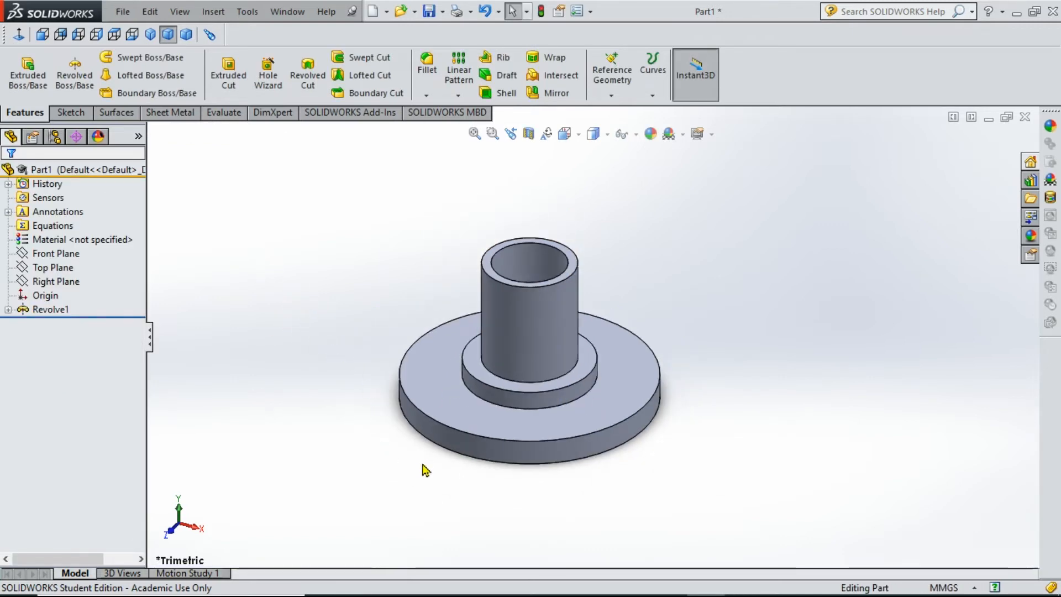
Start a sketch on the flange's upper annular face and draw a circle about 88 mm in diameter centered on the origin
left_click(442, 407)
left_click(61, 114)
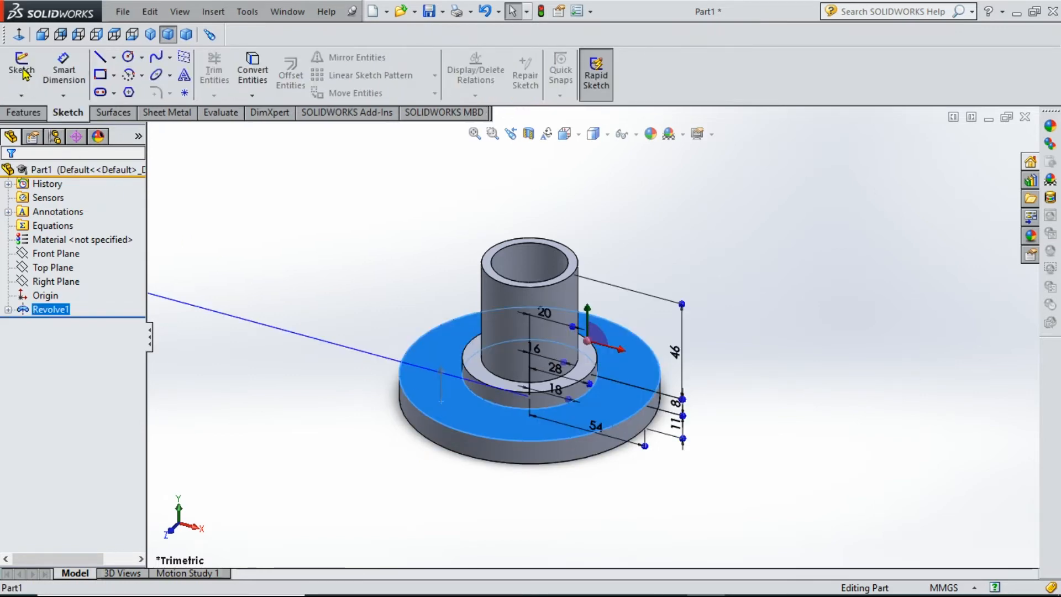
left_click(21, 69)
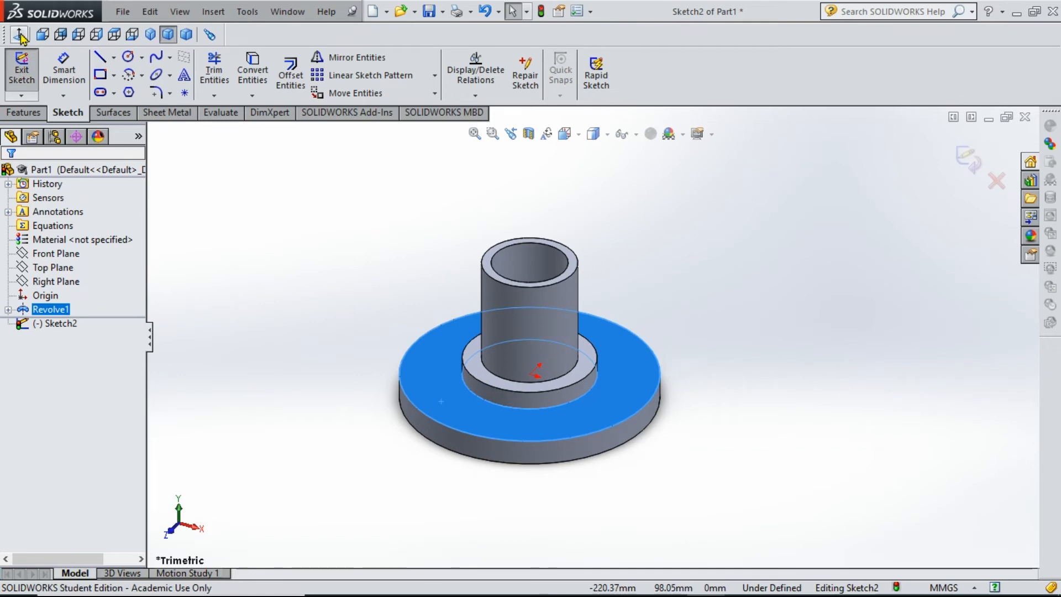
left_click(20, 35)
left_click(129, 57)
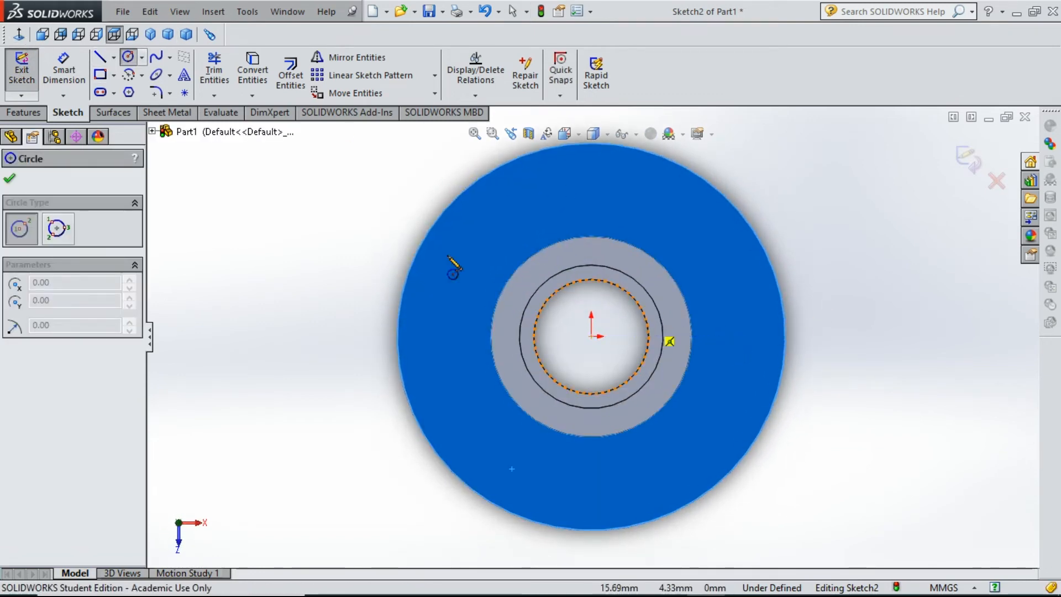
left_click(591, 336)
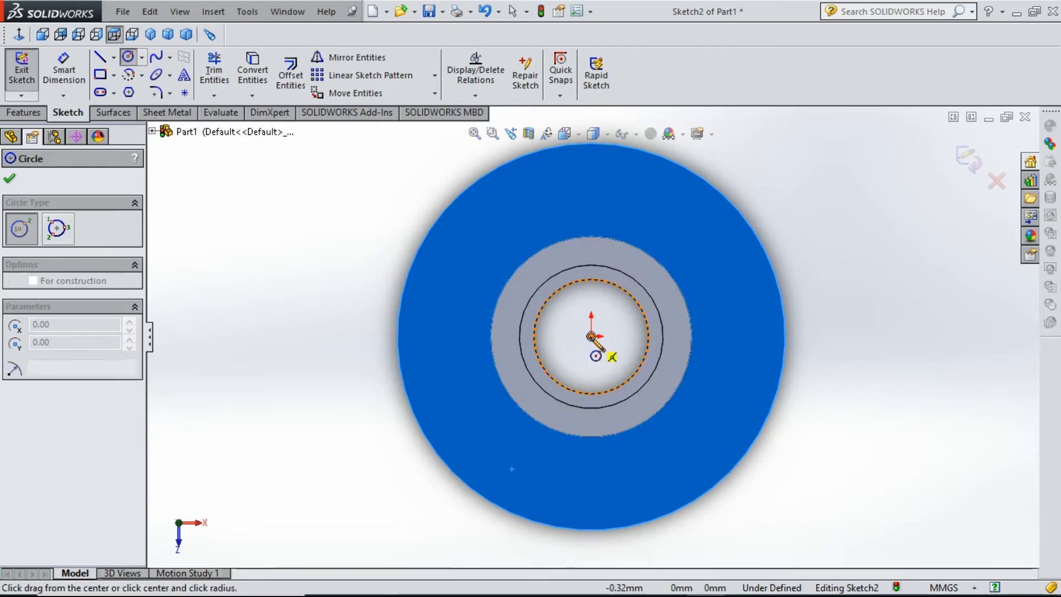
left_click(493, 461)
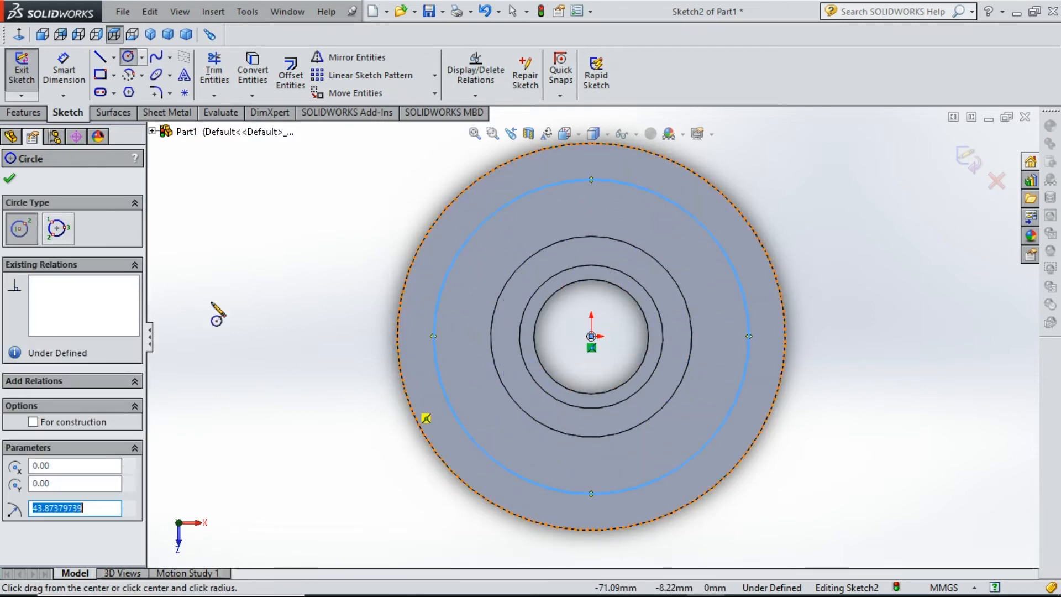
Dimension the circle's diameter as 80 mm and place the dimension outside the flange on the +X side
left_click(64, 69)
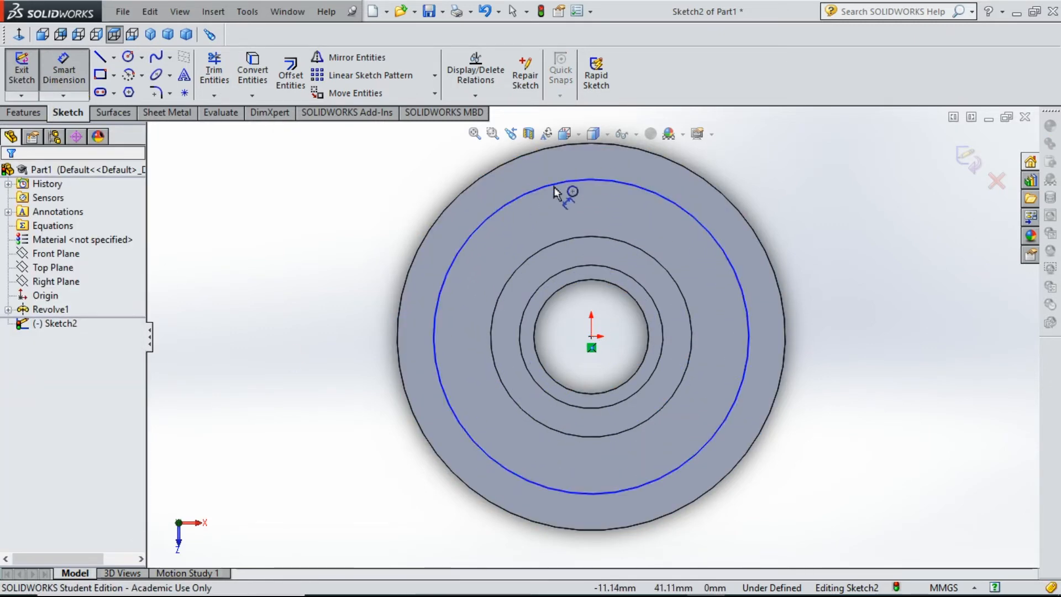
left_click(726, 243)
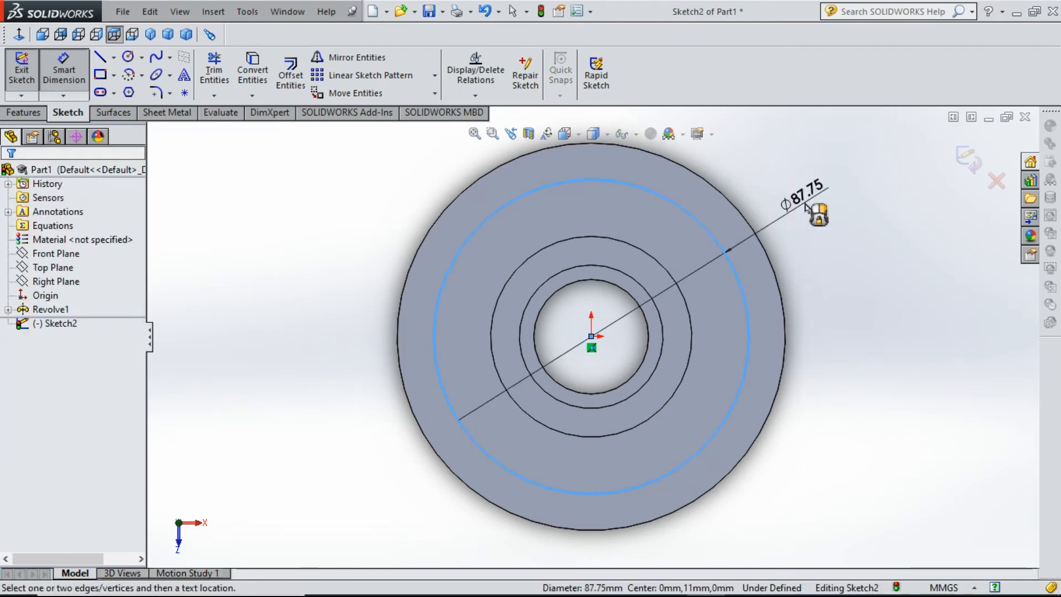
left_click(807, 207)
key("Return")
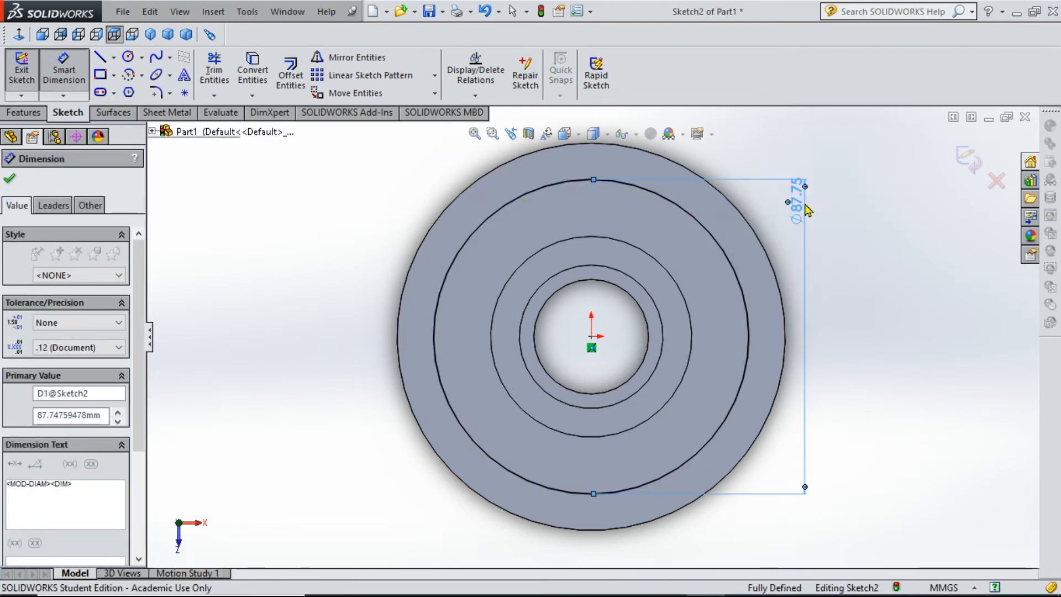
left_click_drag(801, 213, 866, 362)
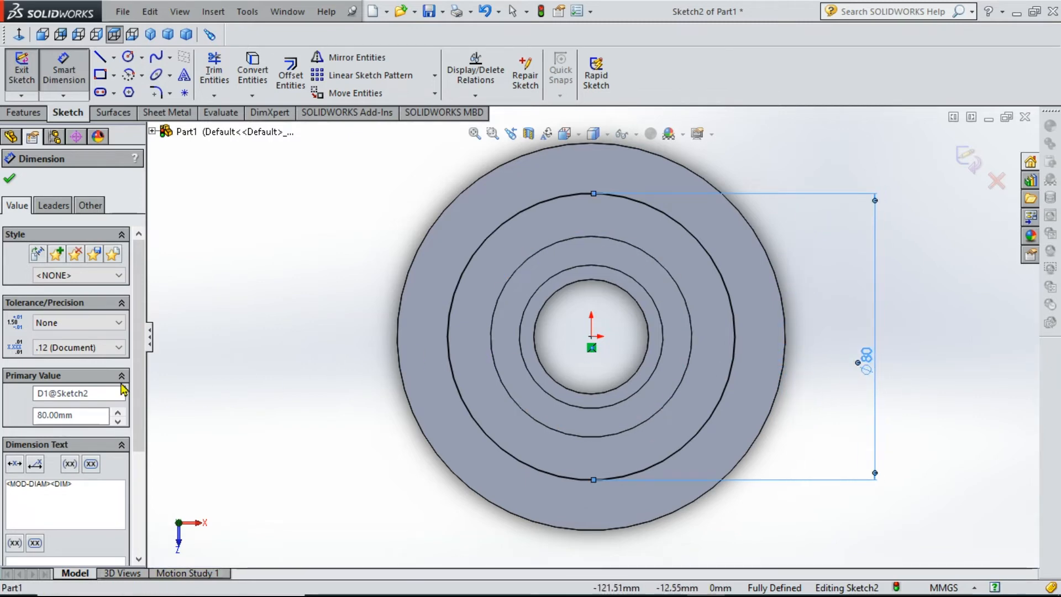
left_click(10, 179)
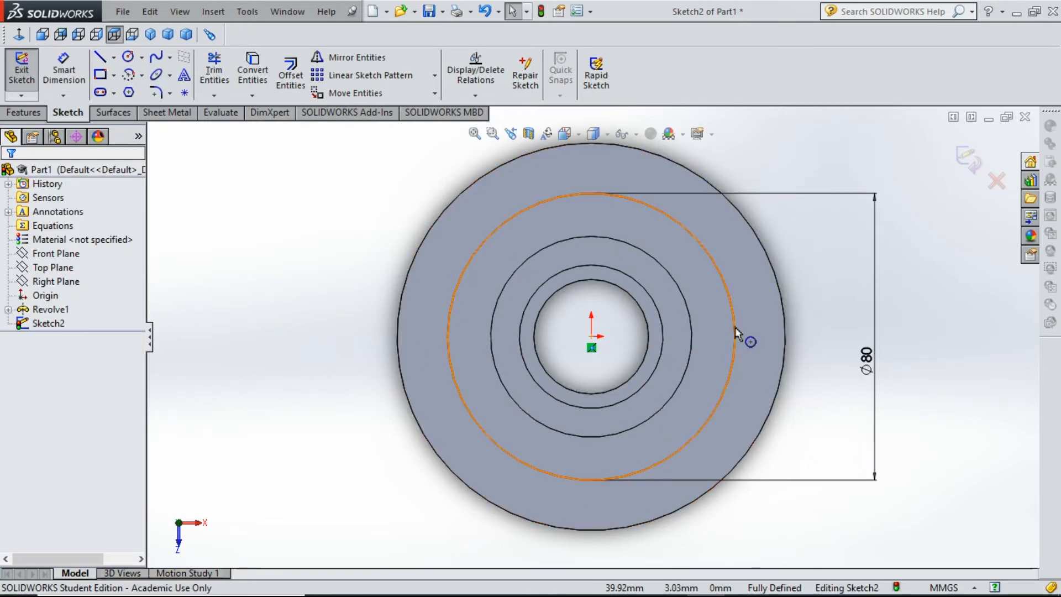
Convert the 80 mm circle to construction geometry
left_click(697, 327)
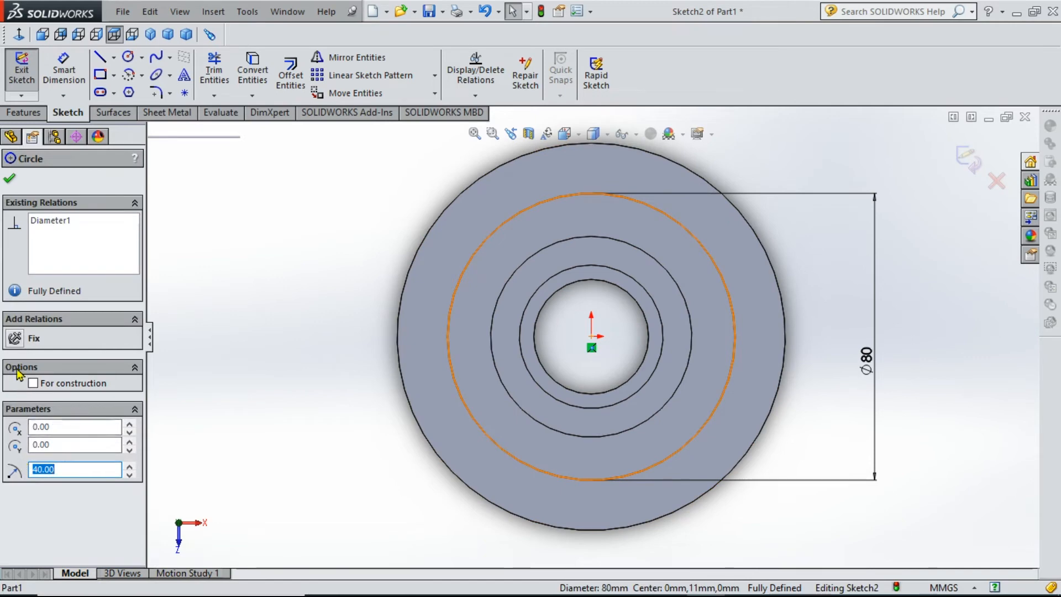
left_click(33, 384)
left_click(9, 181)
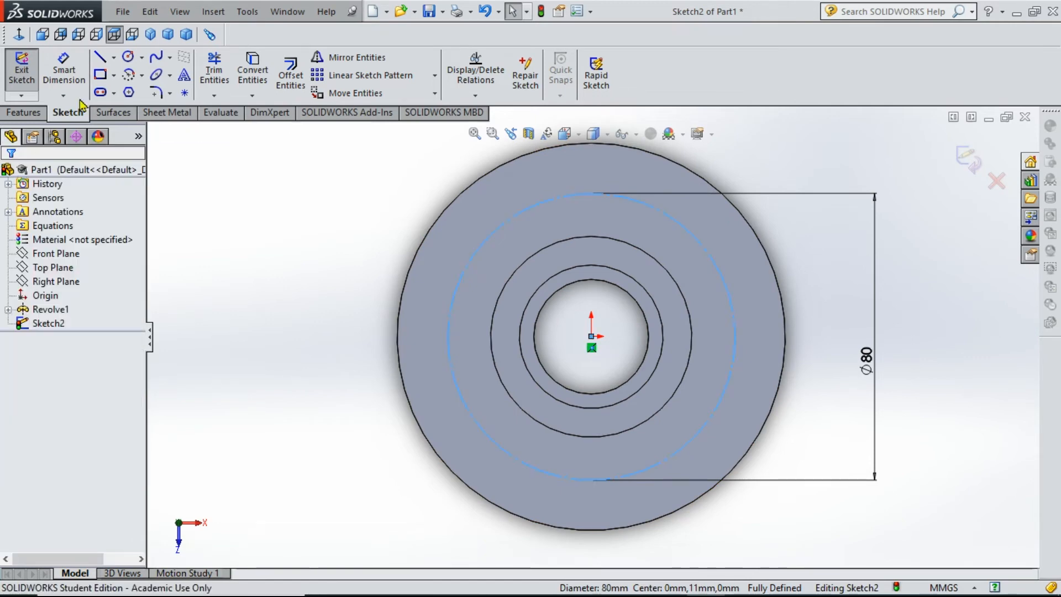
Draw a hole circle centered on the construction circle's +X quadrant point and dimension its diameter as 12 mm
left_click(127, 60)
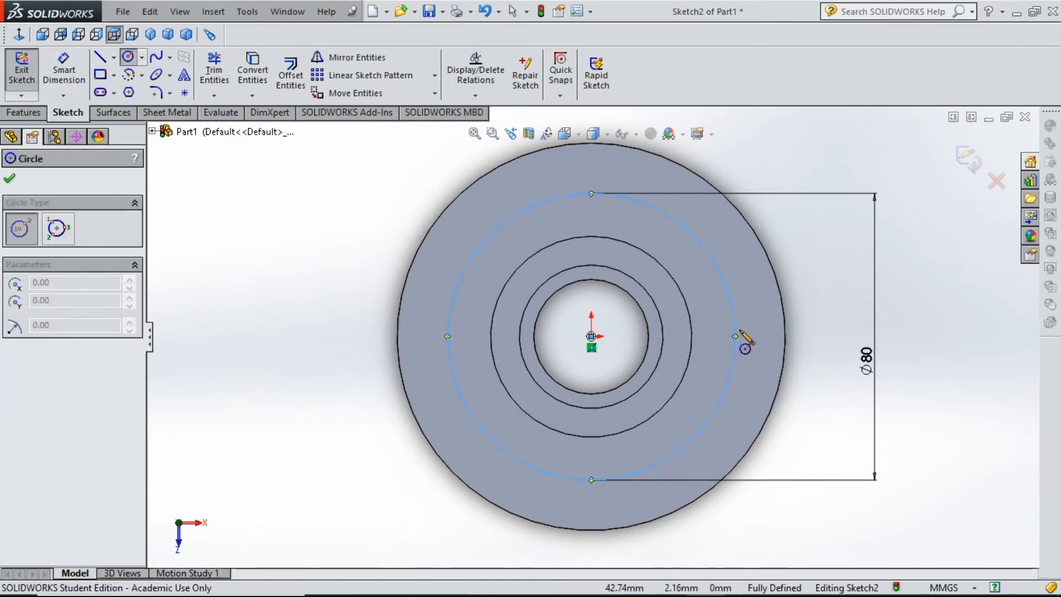
mouse_move(734, 336)
left_mouse_down()
mouse_move(731, 367)
mouse_move(734, 357)
left_mouse_up()
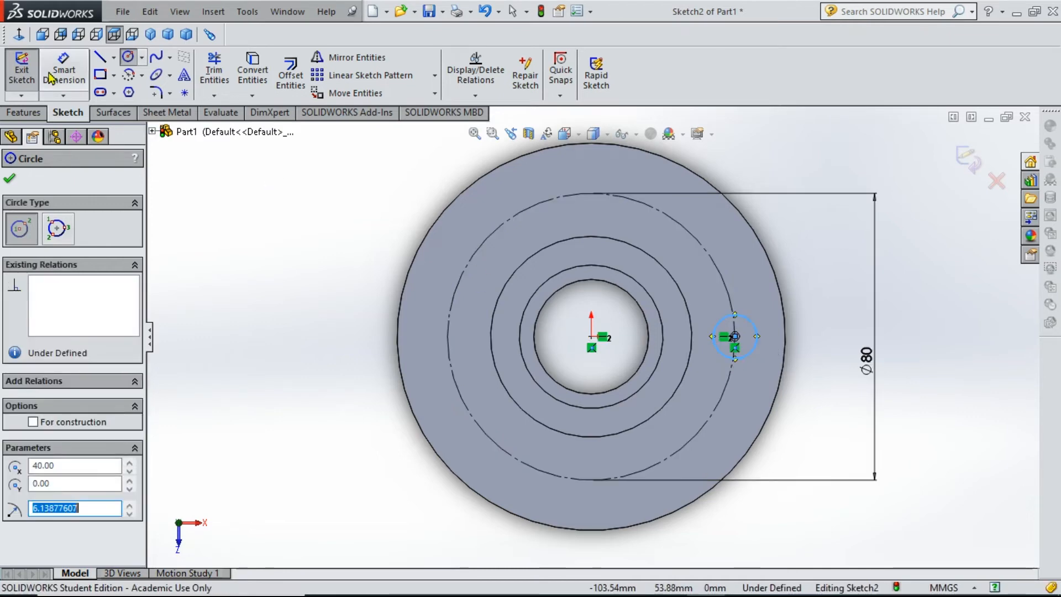
left_click(64, 69)
left_click(757, 348)
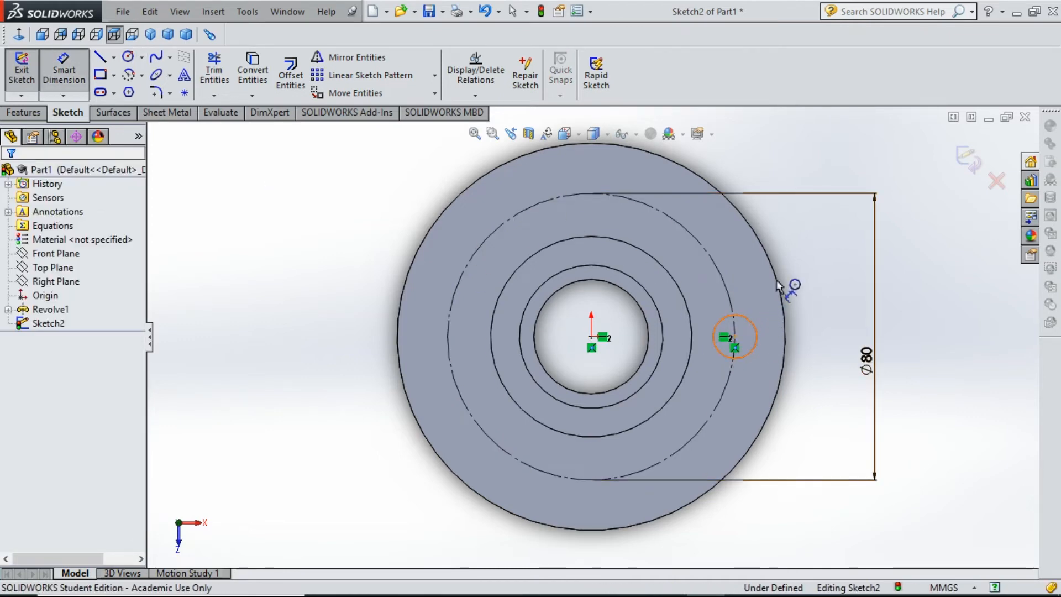
left_click(809, 277)
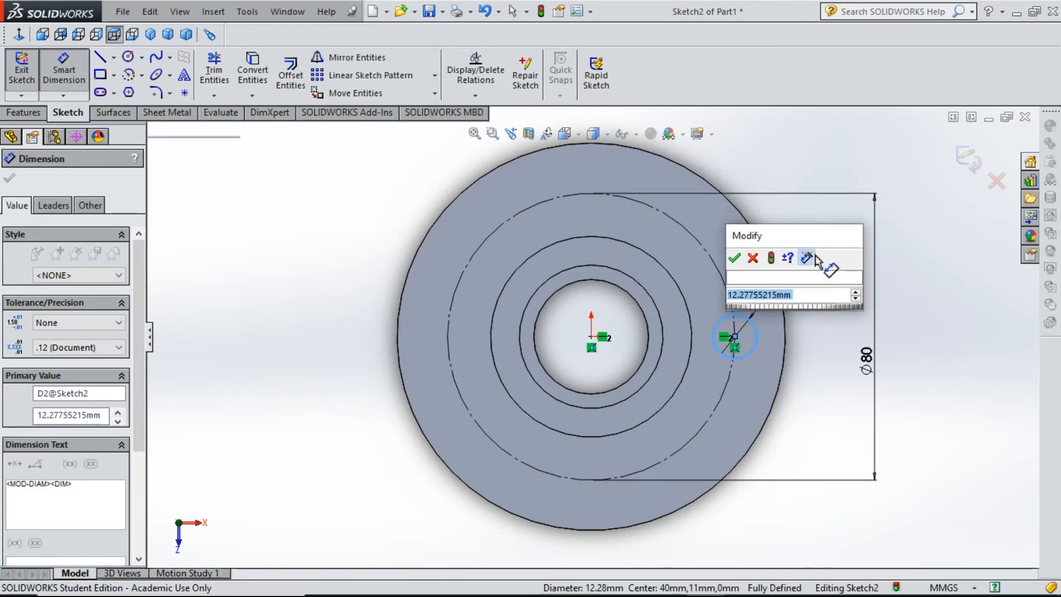
type("12")
key("Return")
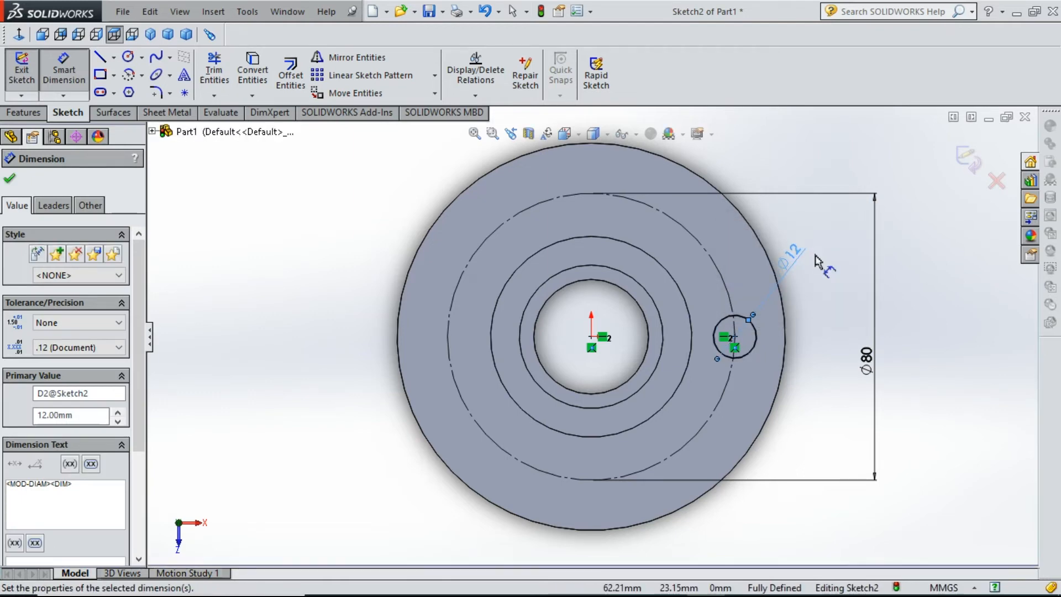
Circular-pattern the 12 mm circle around the origin with 4 equally spaced instances over 360 degrees
left_click(434, 76)
left_click(400, 105)
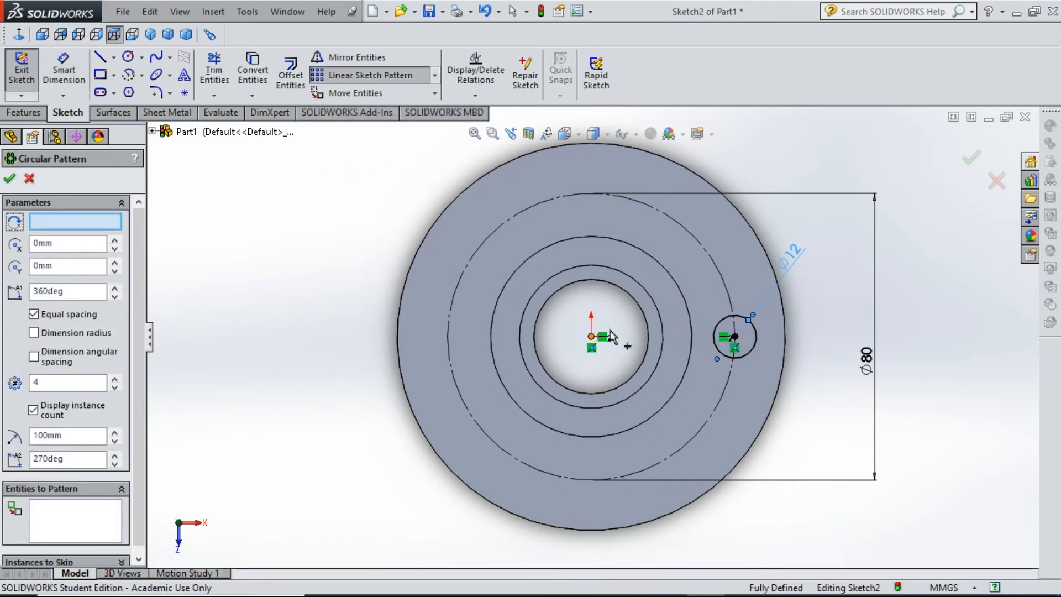
left_click(733, 336)
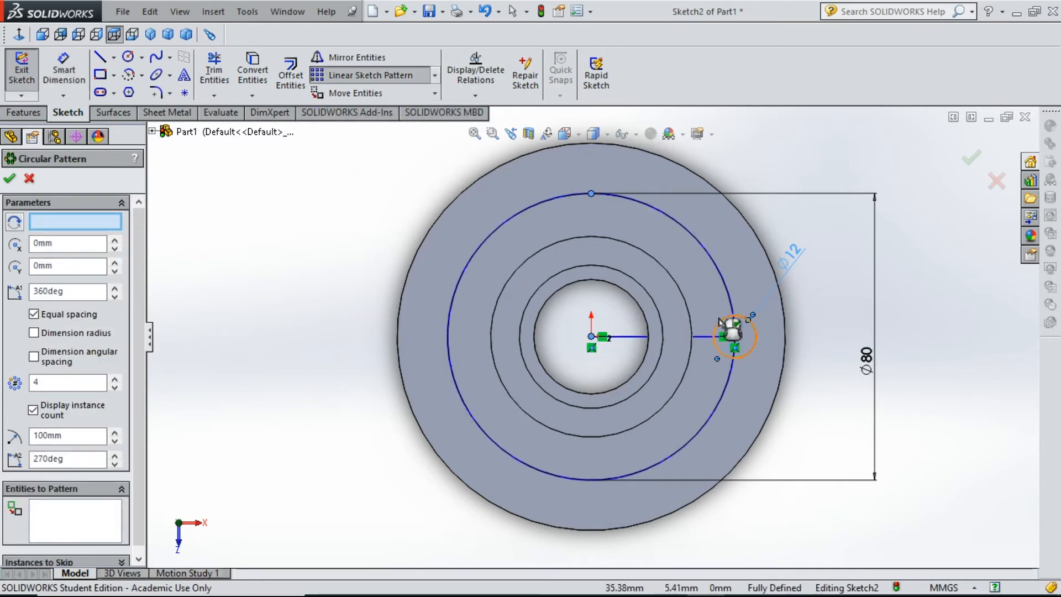
left_click(9, 181)
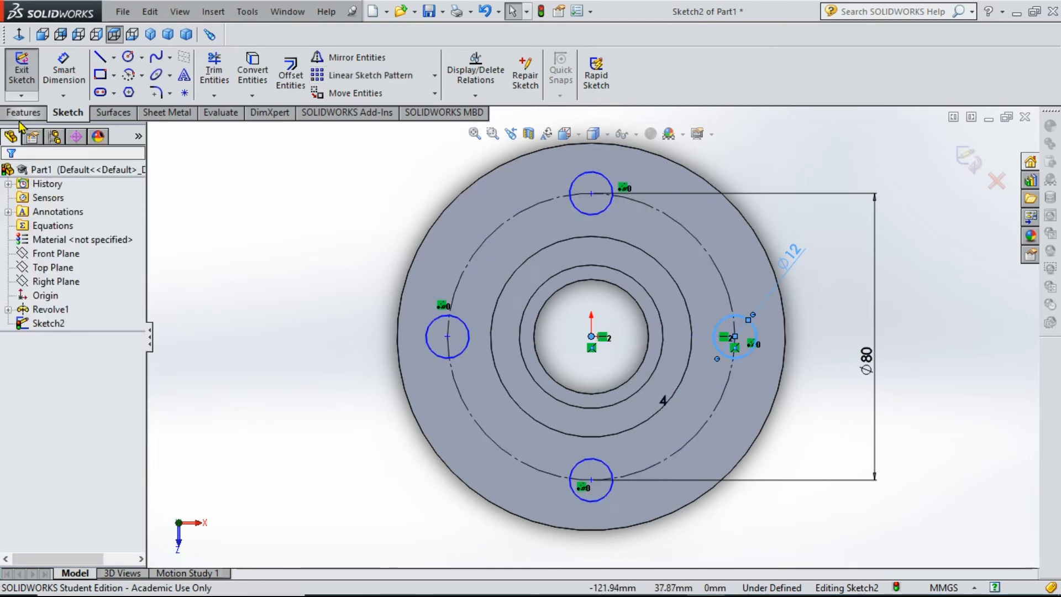
Exit the sketch and cut-extrude the four hole circles through the flange with a Blind depth of 11 mm
left_click(967, 159)
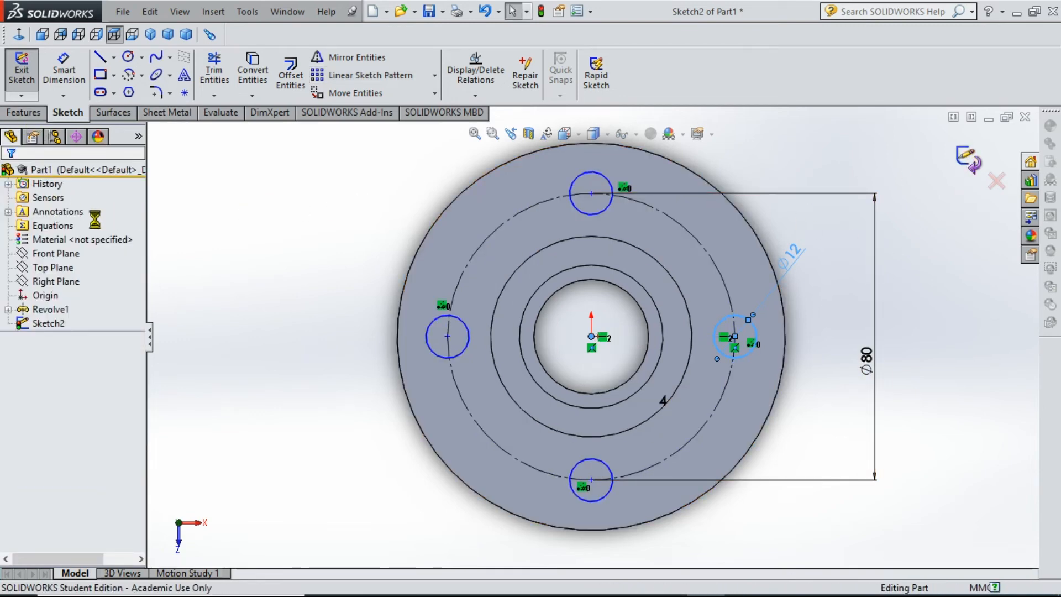
left_click(24, 114)
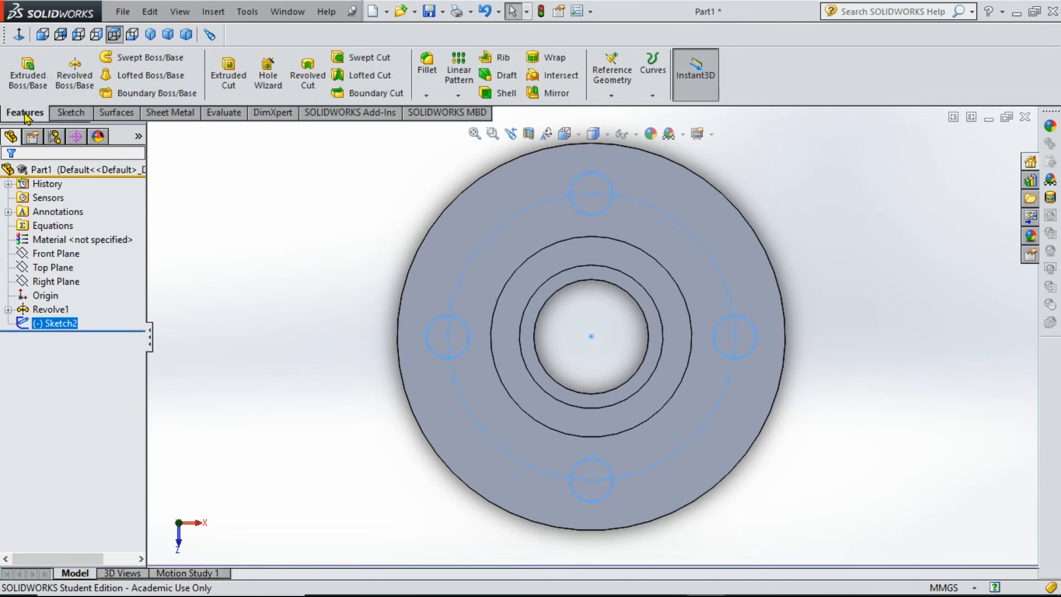
left_click(226, 69)
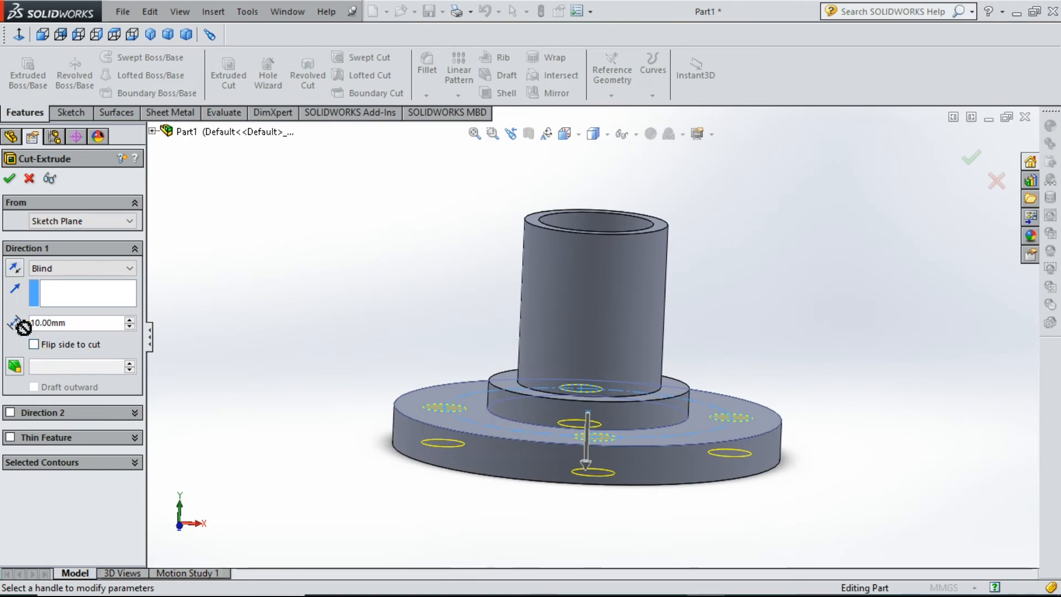
type("11")
key("Return")
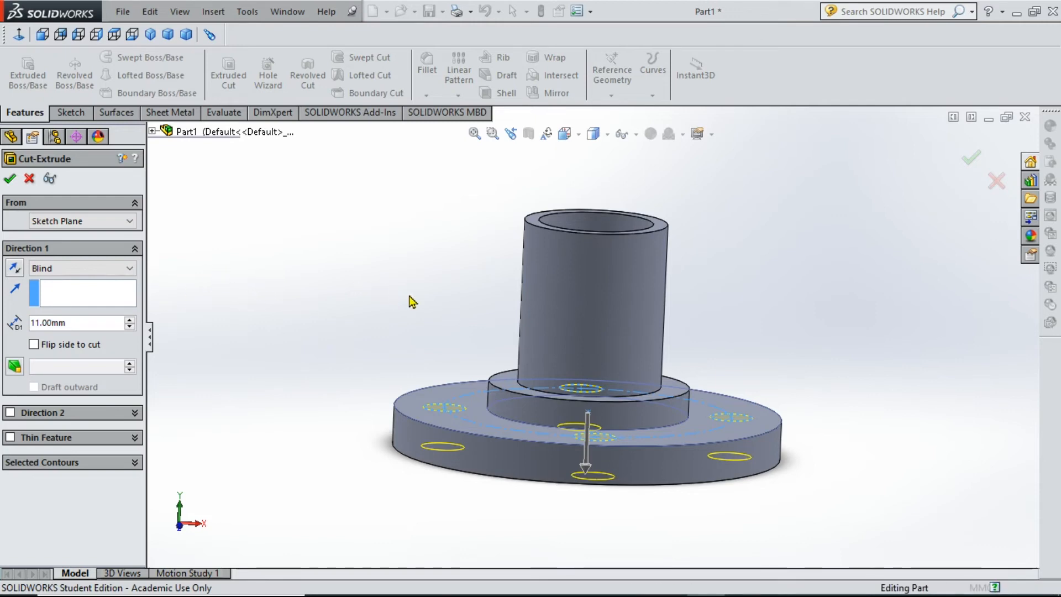
middle_click_drag(410, 301, 349, 238)
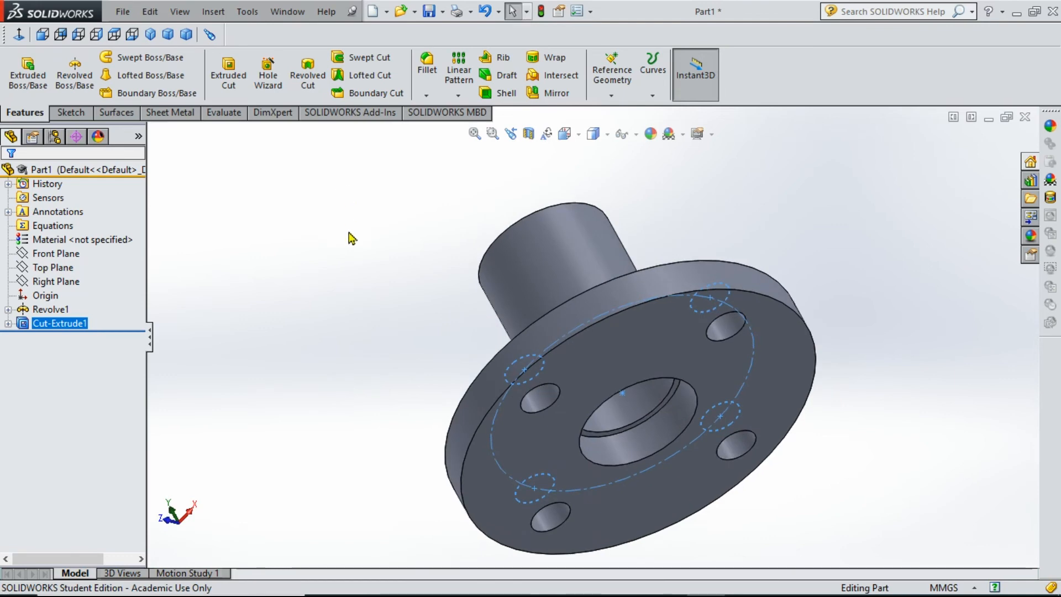
Sketch on the Front Plane a corner rectangle about 6.7 mm square, extending down from the tube's top edge around its axis
middle_click_drag(390, 367, 445, 417)
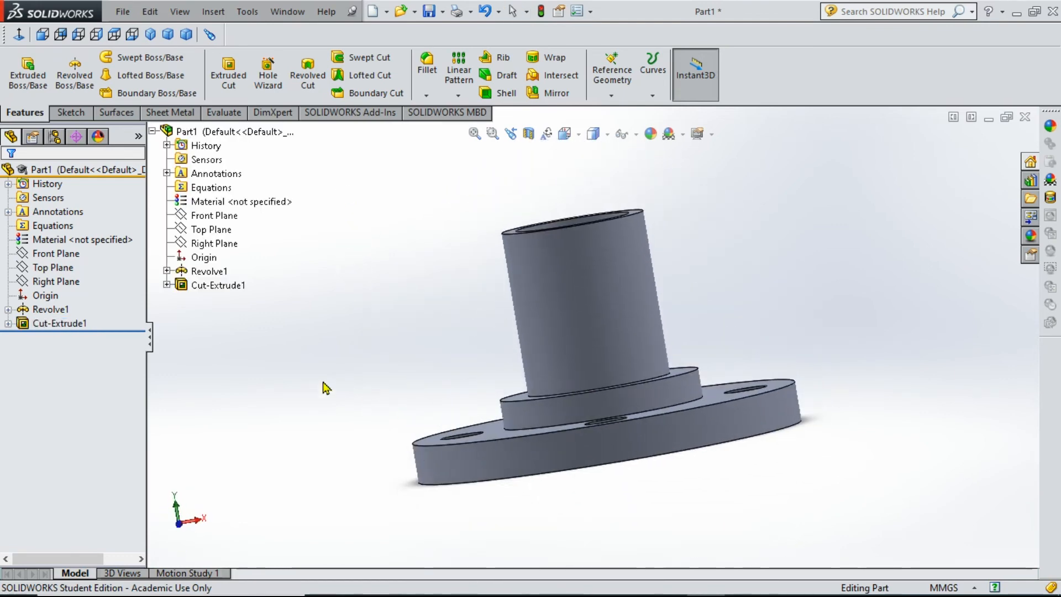
left_click(59, 254)
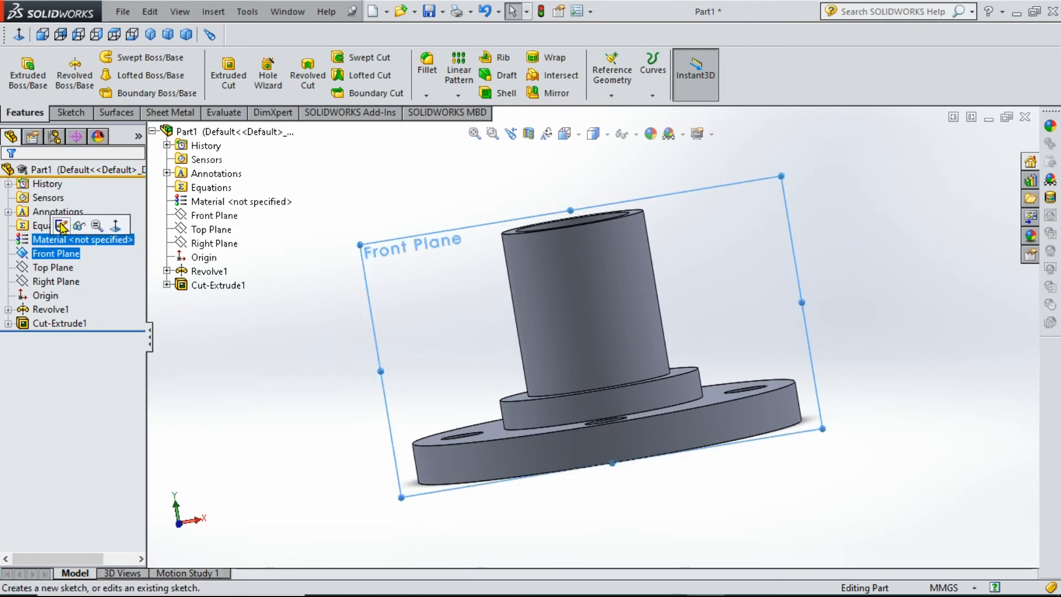
left_click(65, 228)
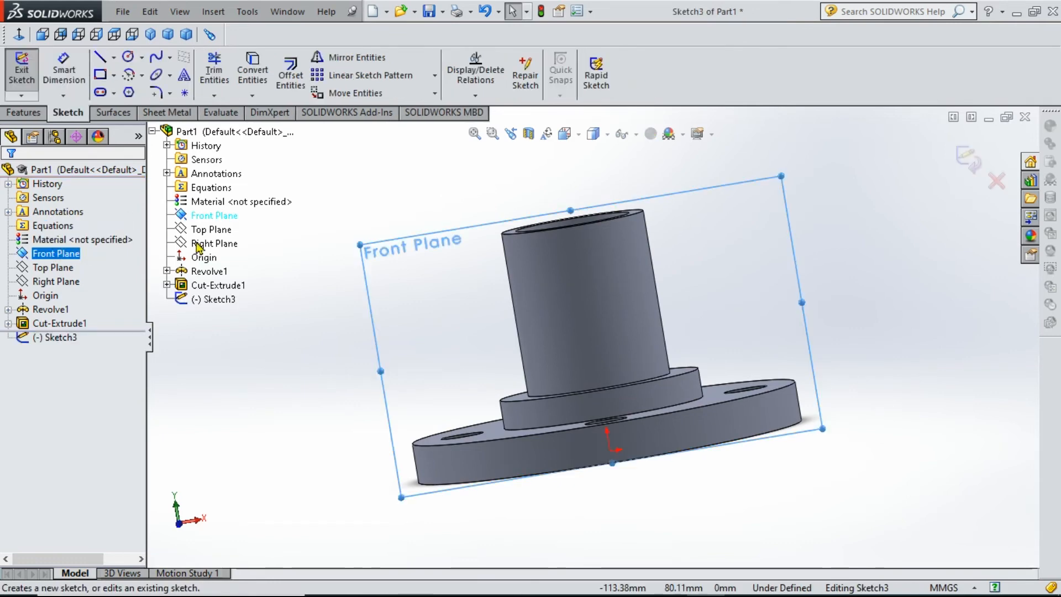
left_click(19, 34)
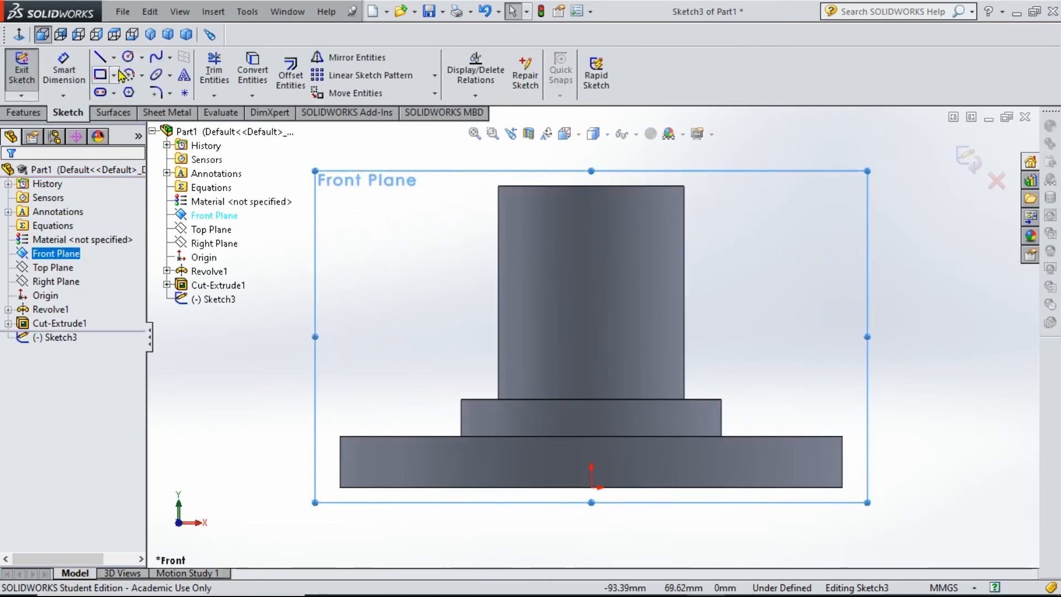
left_click(578, 187)
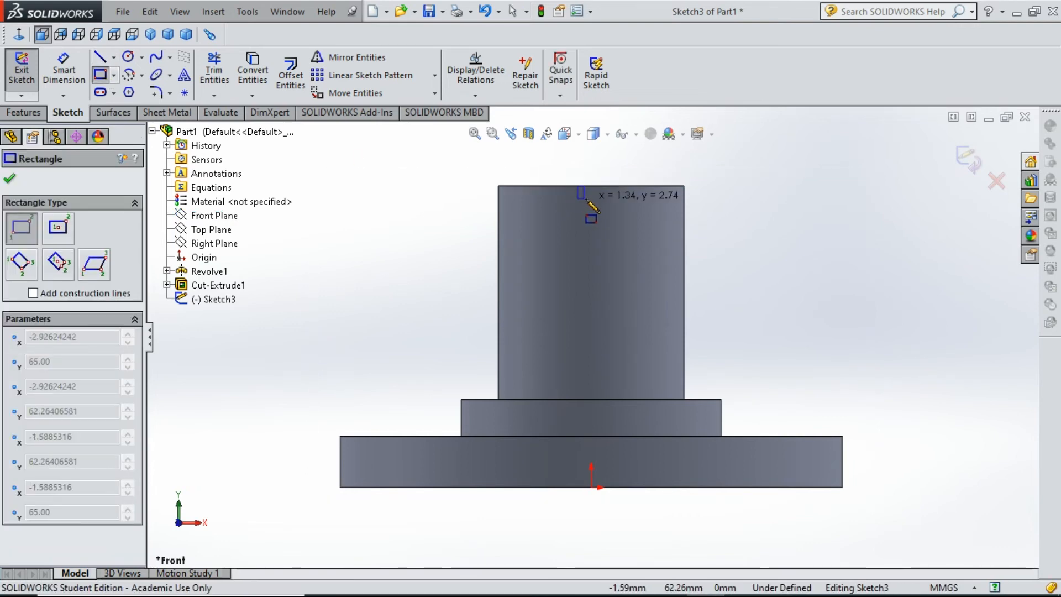
left_click(609, 217)
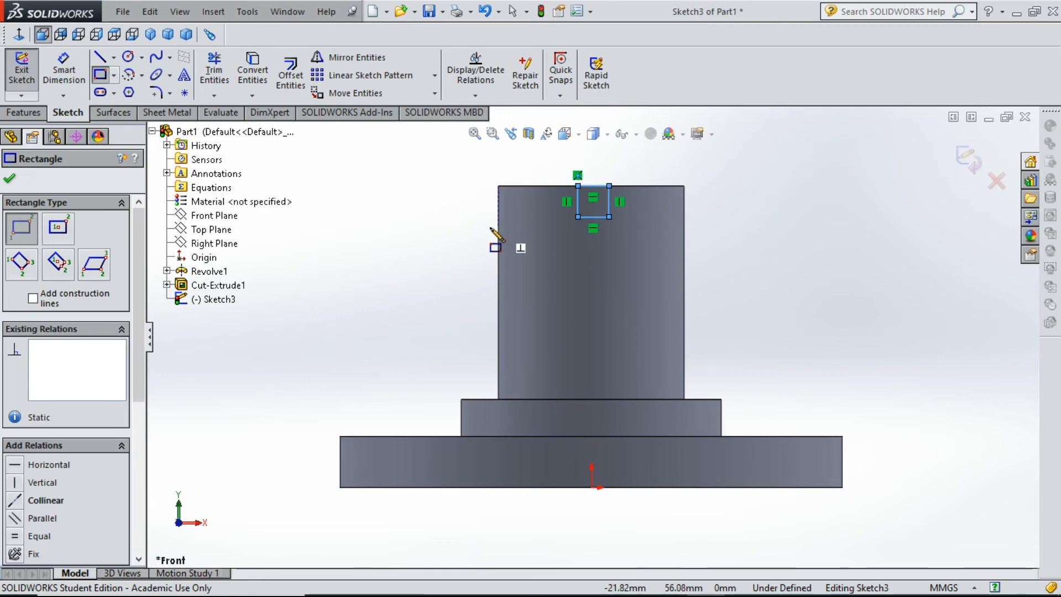
key("Escape")
Dimension the rectangle's right side 2.5 mm from the origin and set the rectangle's width to 5 mm
left_click(64, 69)
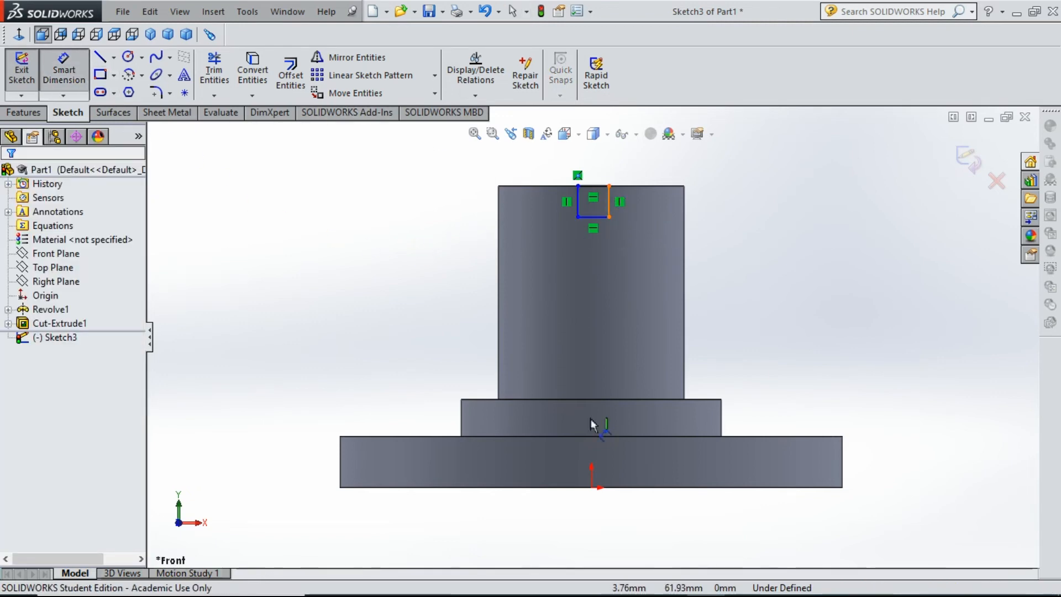
left_click(591, 487)
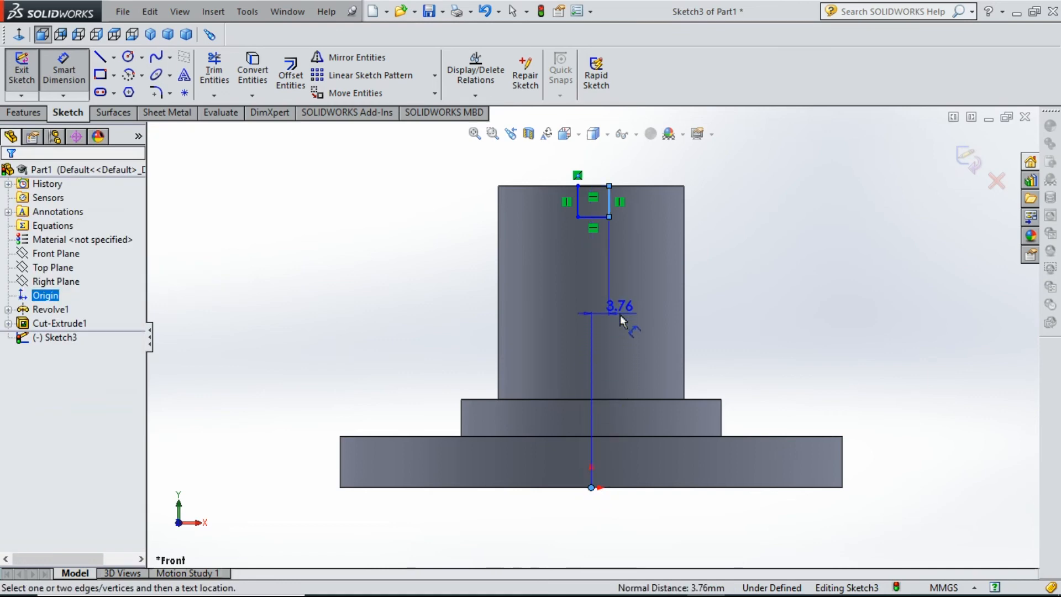
left_click(596, 291)
type("2.5")
key("Return")
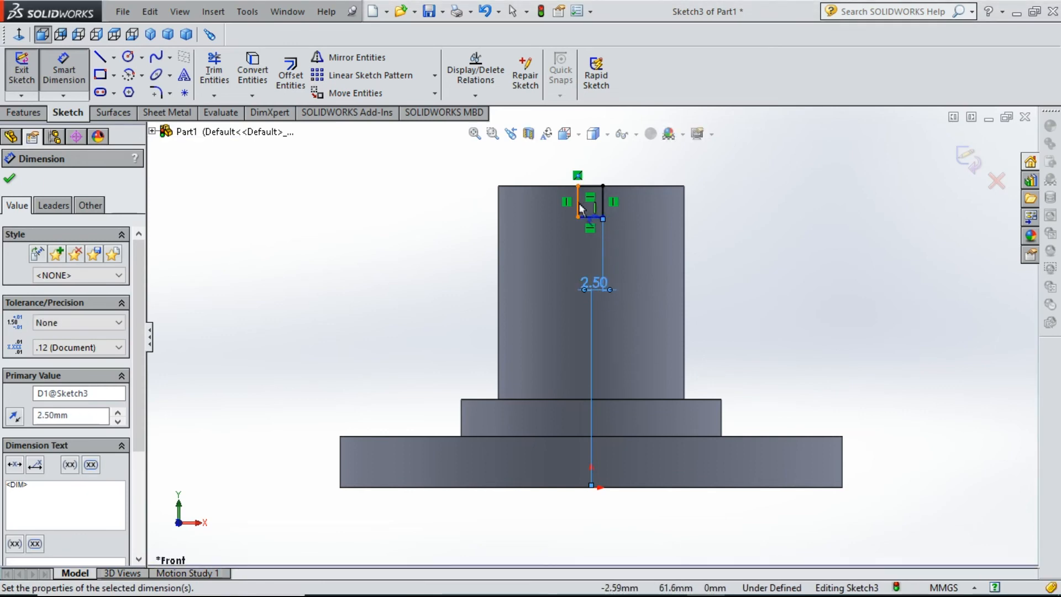
left_click(601, 200)
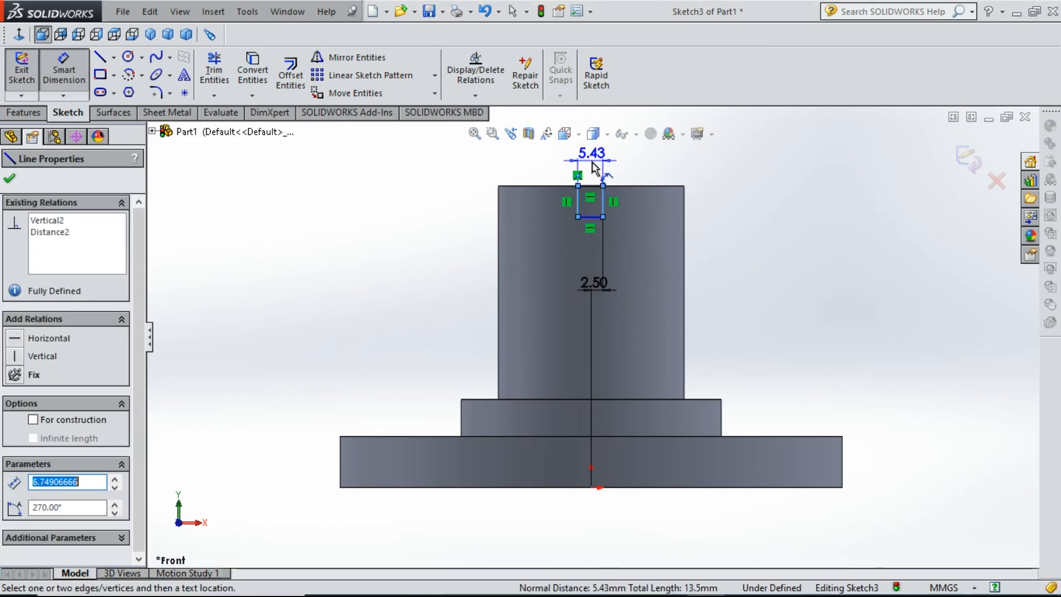
left_click(592, 165)
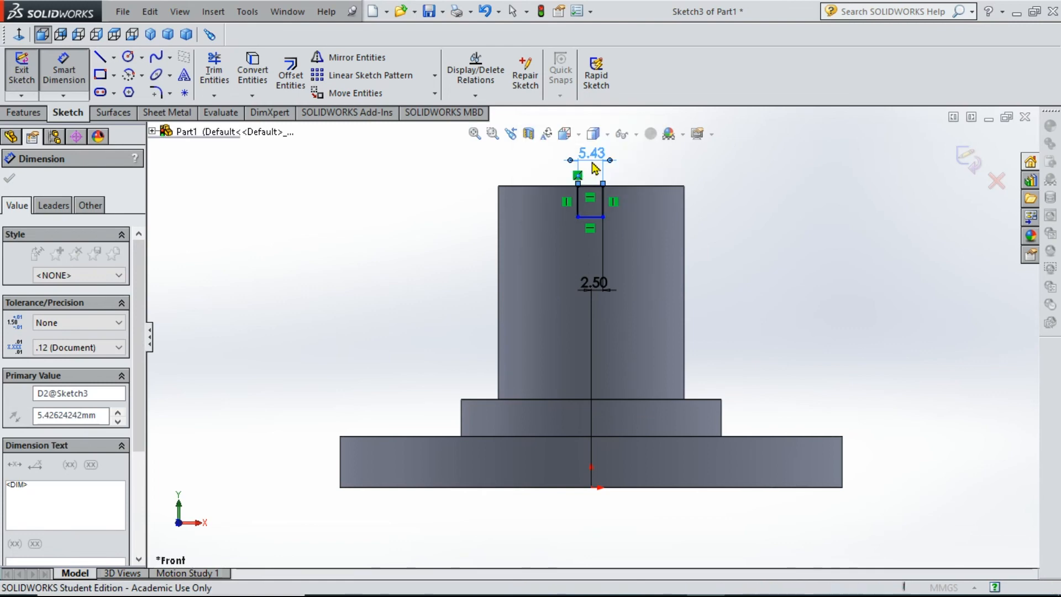
type("5")
key("Return")
Dimension the slot rectangle's height as 14 mm from the tube's top edge
left_click(590, 217)
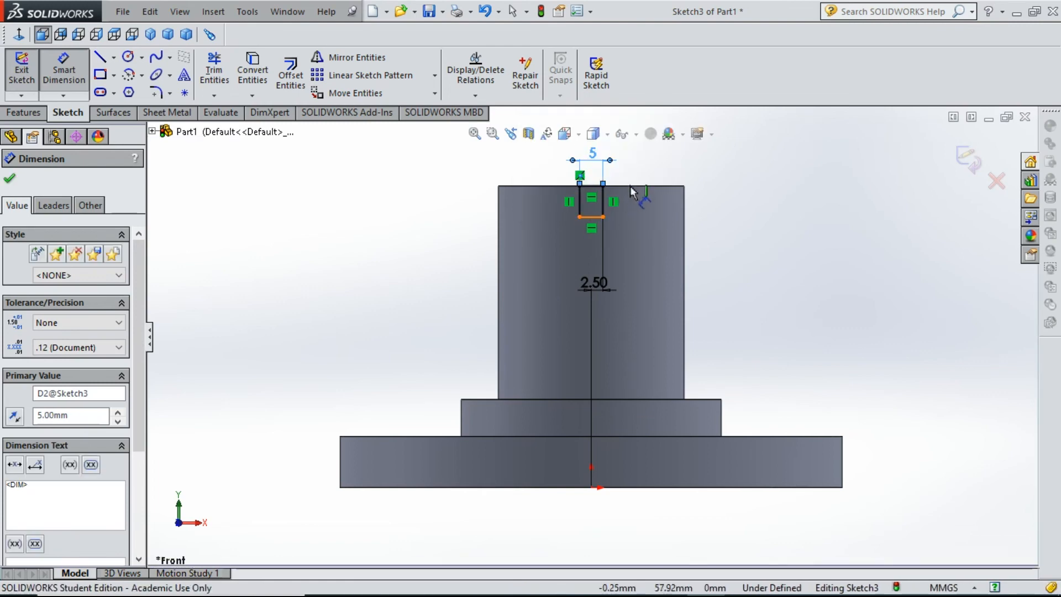
left_click(589, 186)
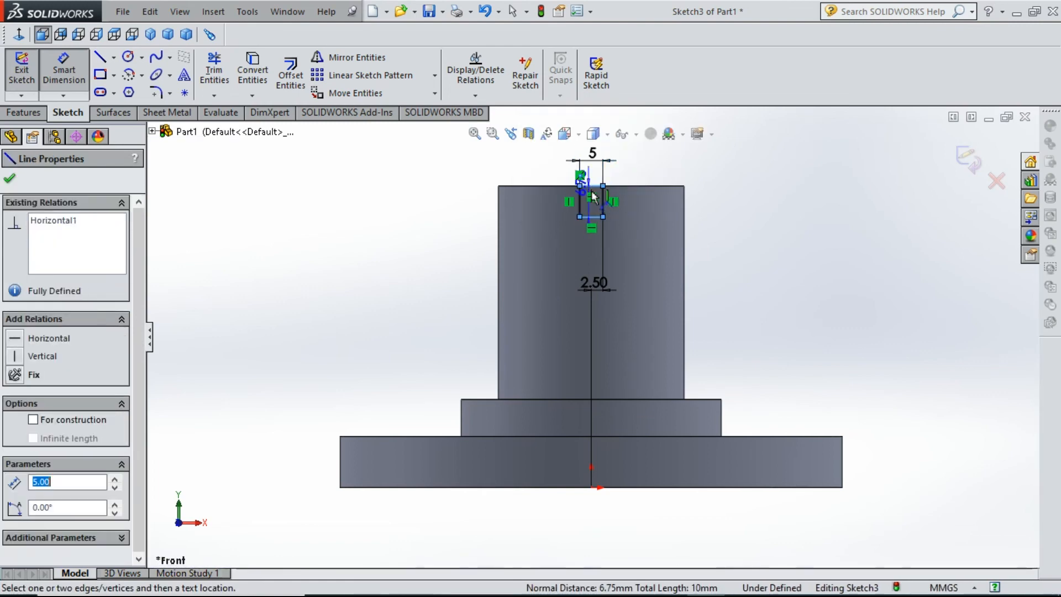
left_click(713, 216)
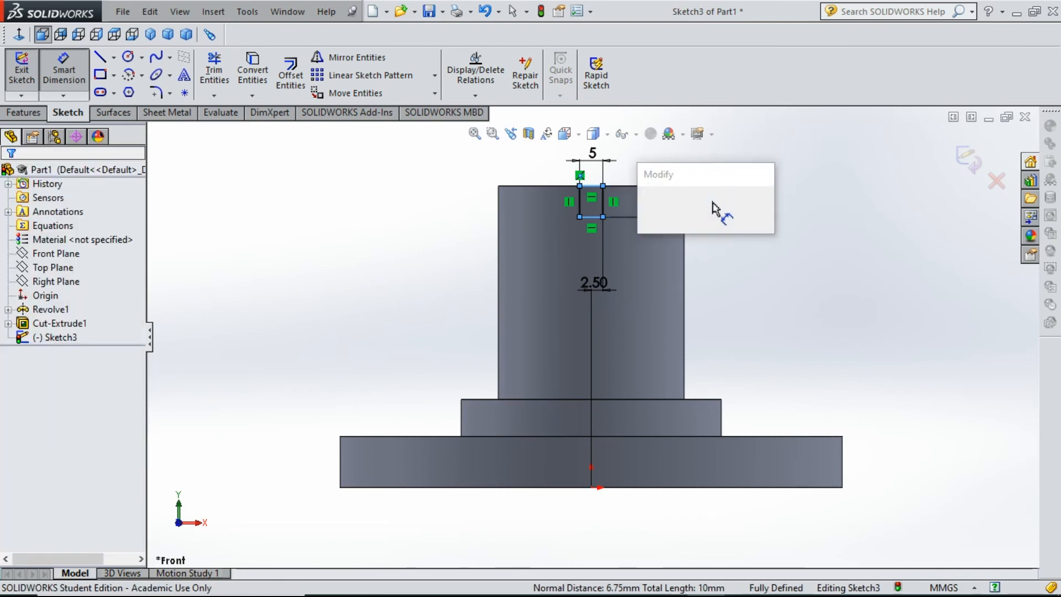
type("14")
key("Return")
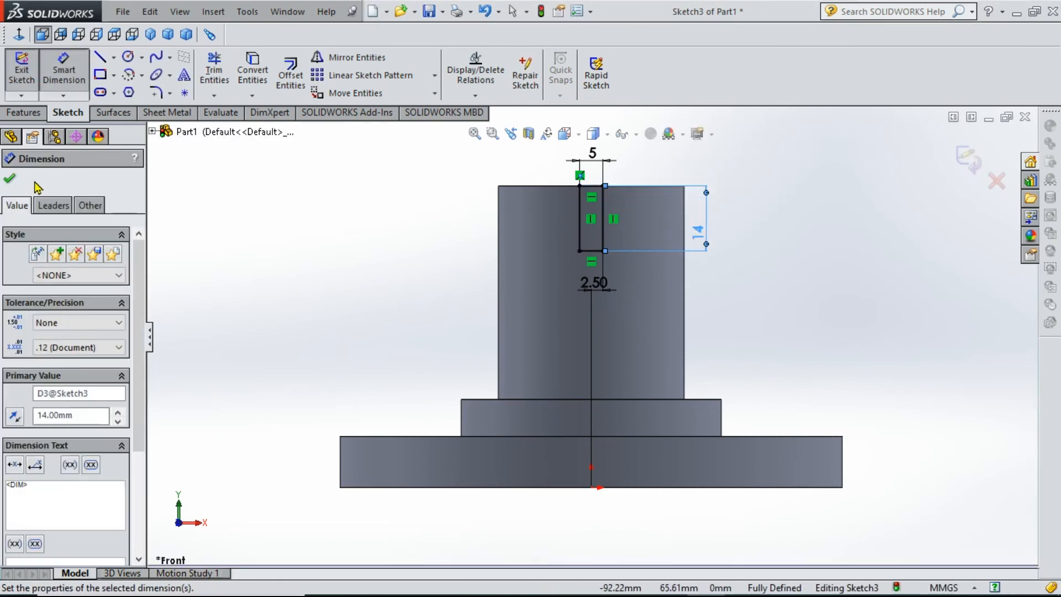
left_click(11, 181)
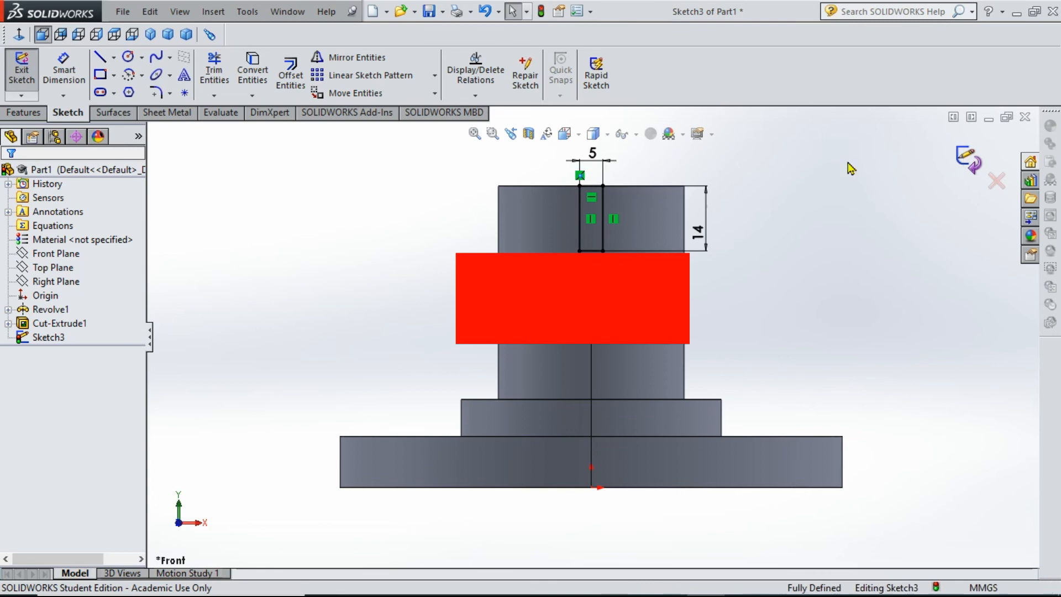
Exit the sketch and cut-extrude the slot rectangle through the tube wall with the Through All - Both end condition
left_click(966, 158)
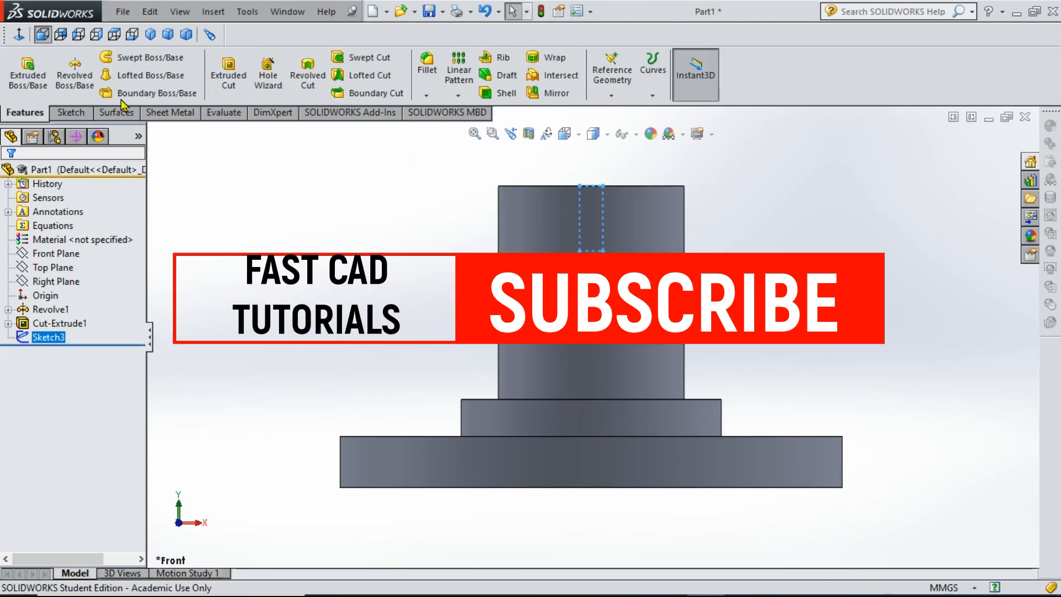
left_click(221, 75)
middle_click_drag(497, 245, 452, 391)
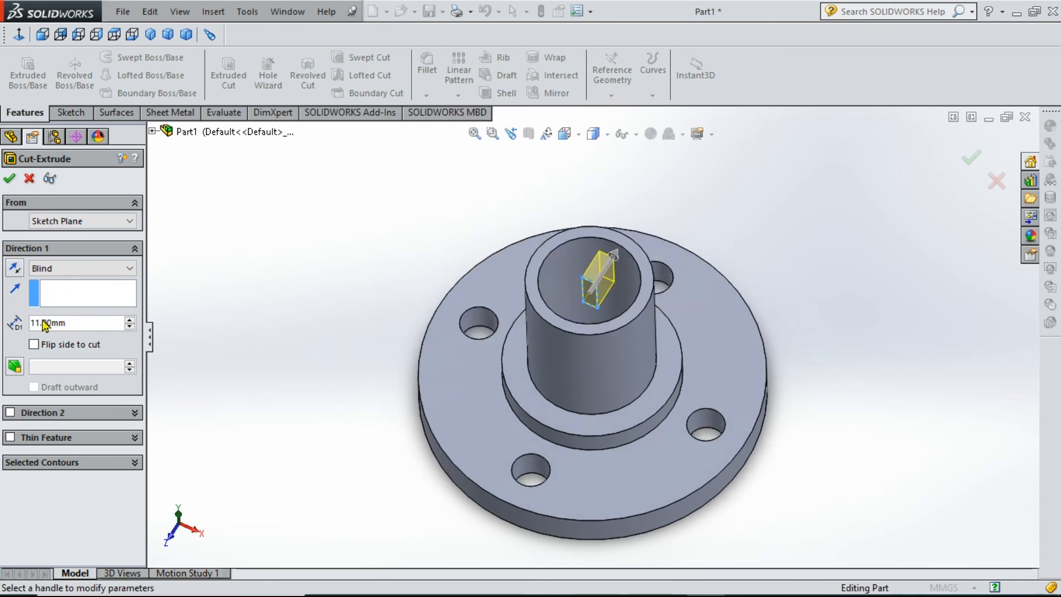
left_click(49, 269)
left_click(77, 299)
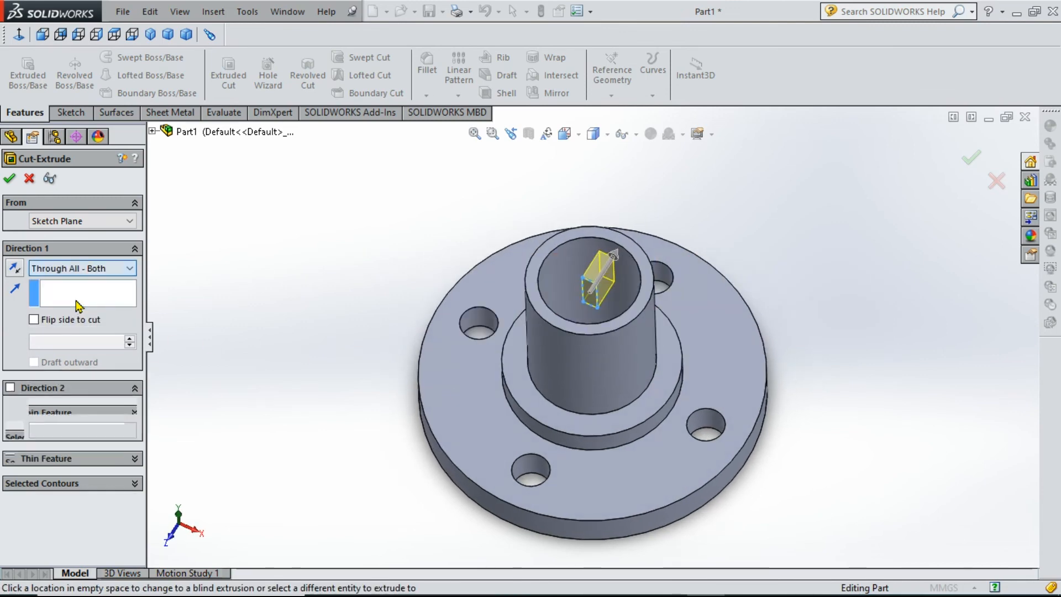
left_click(10, 178)
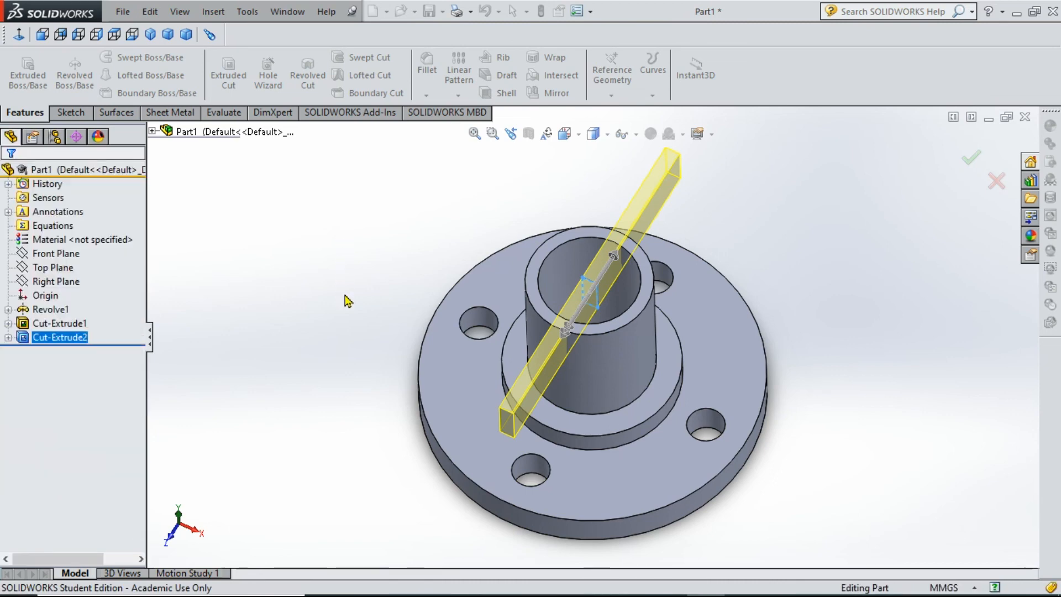
middle_click_drag(346, 321, 331, 298)
Switch to the revolve.PNG drawing in Photos to compare it with the slotted model, and return to SOLIDWORKS
mouse_move(591, 587)
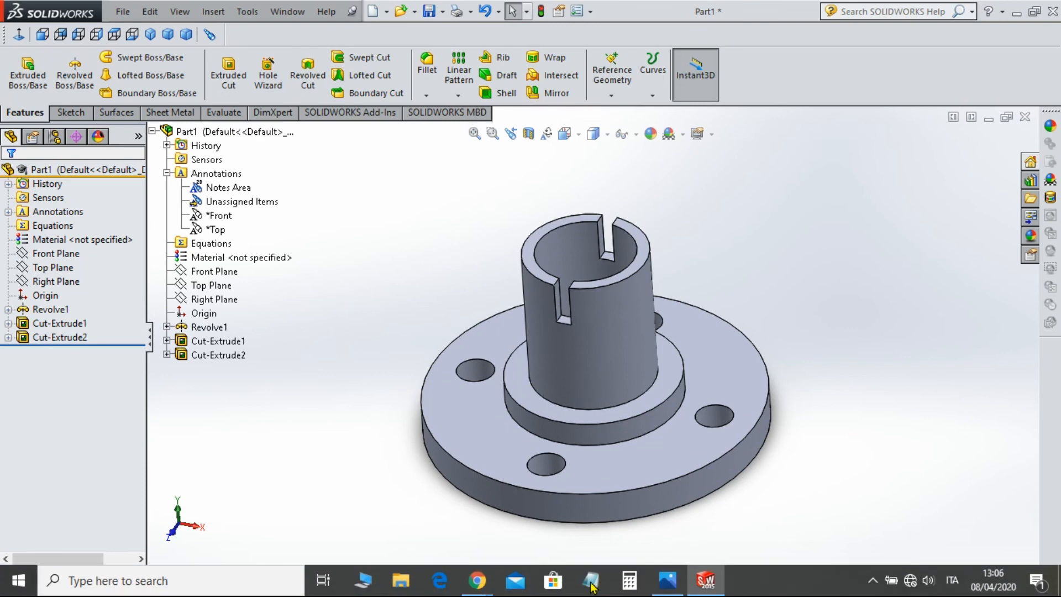
left_click(678, 585)
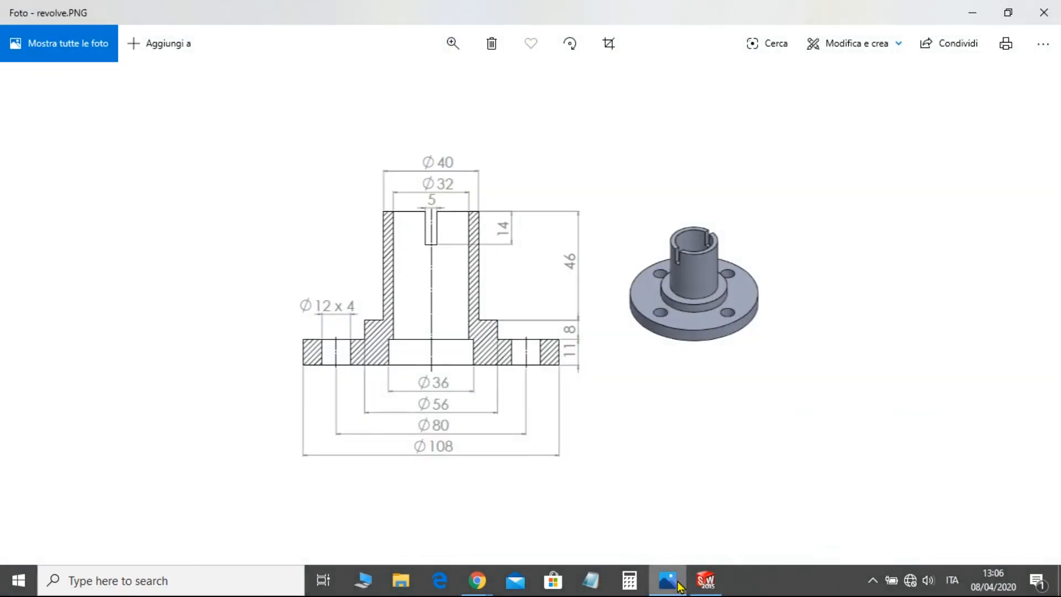
left_click(679, 585)
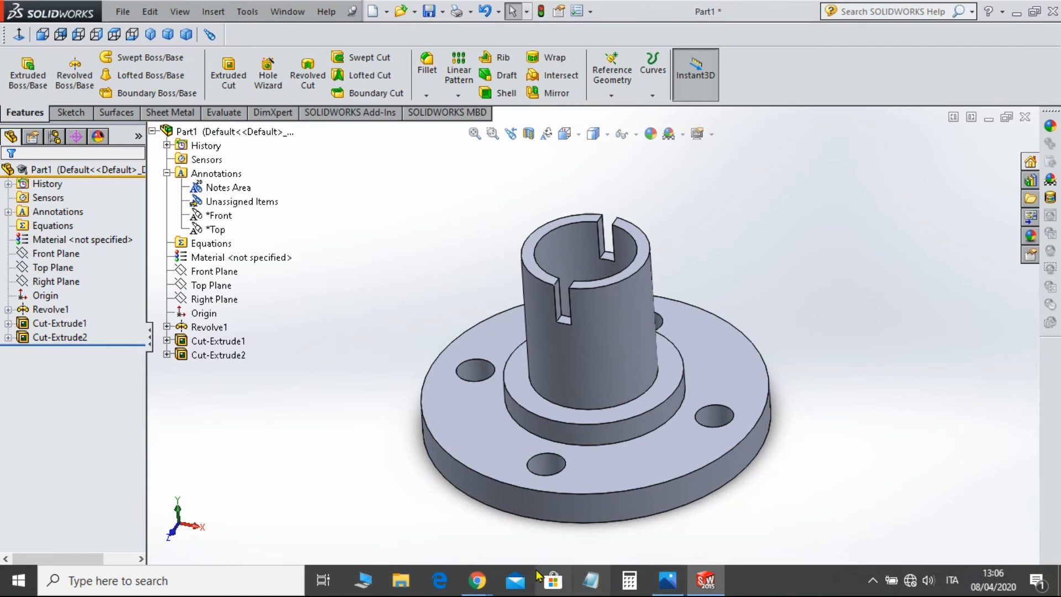